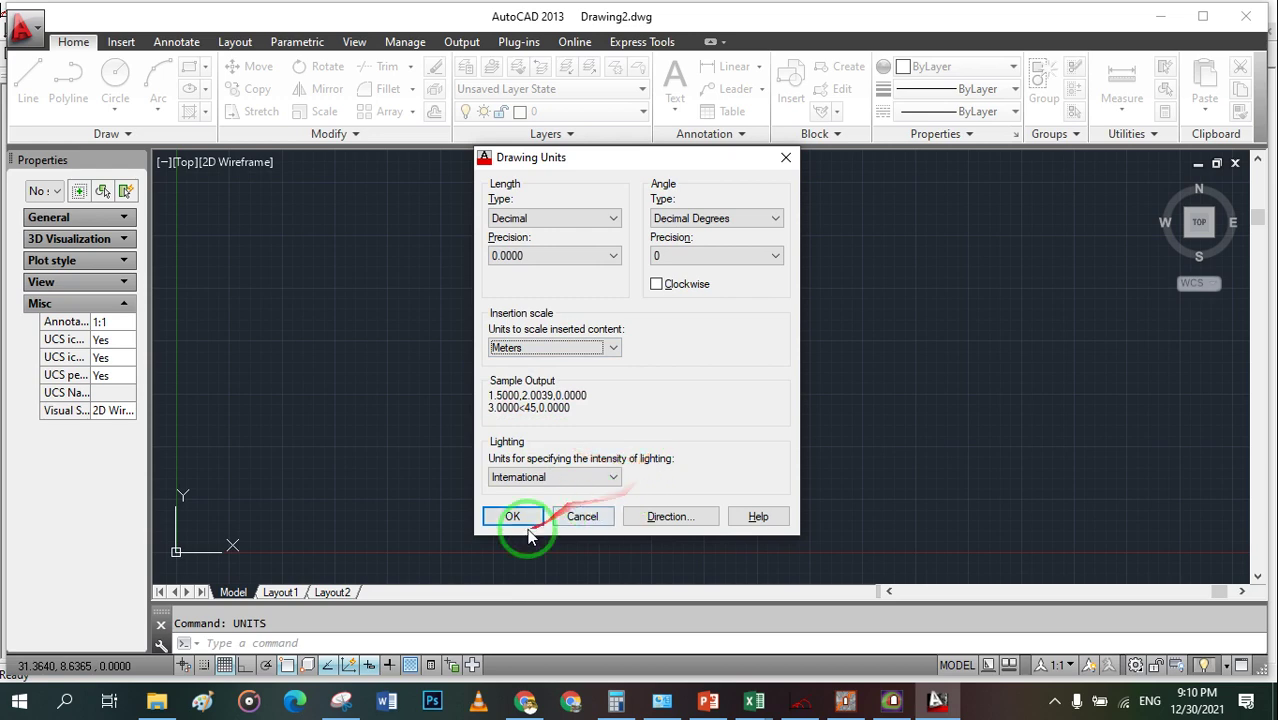
Confirm the drawing units with Meters as the insertion scale
click(512, 516)
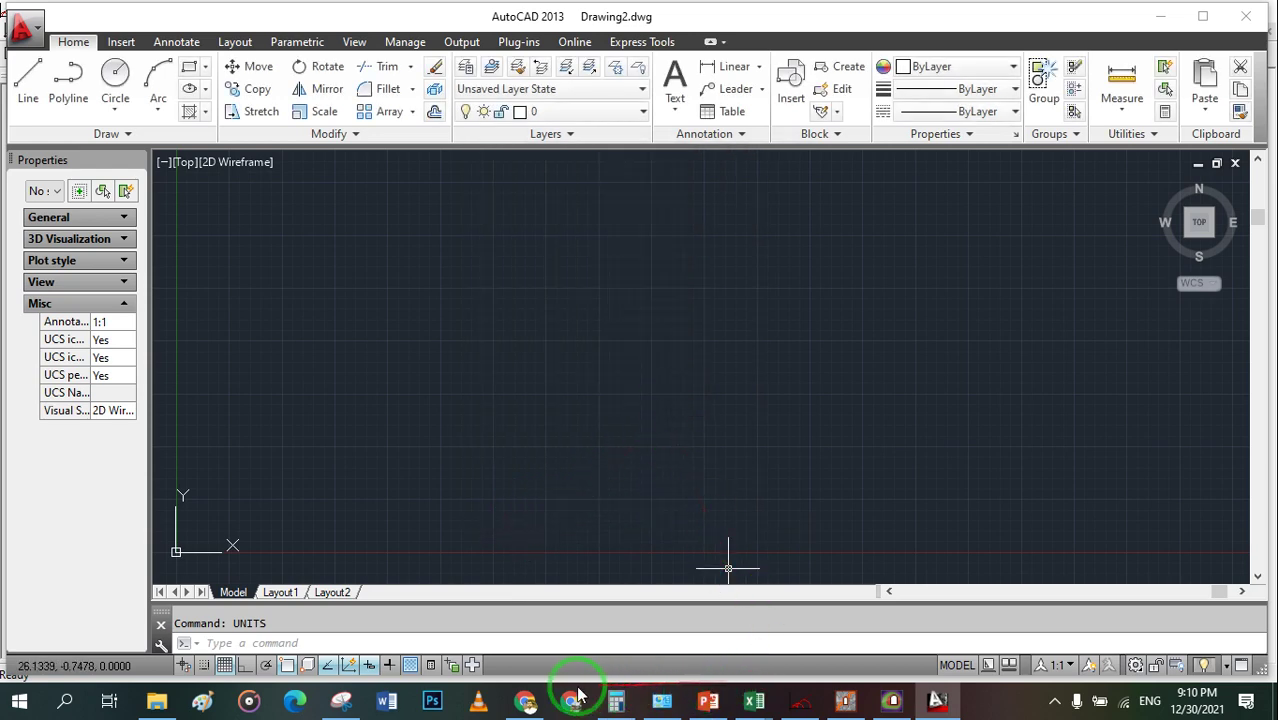
Switch to Chrome and open the Tunnelling_Intro.pdf document
click(527, 700)
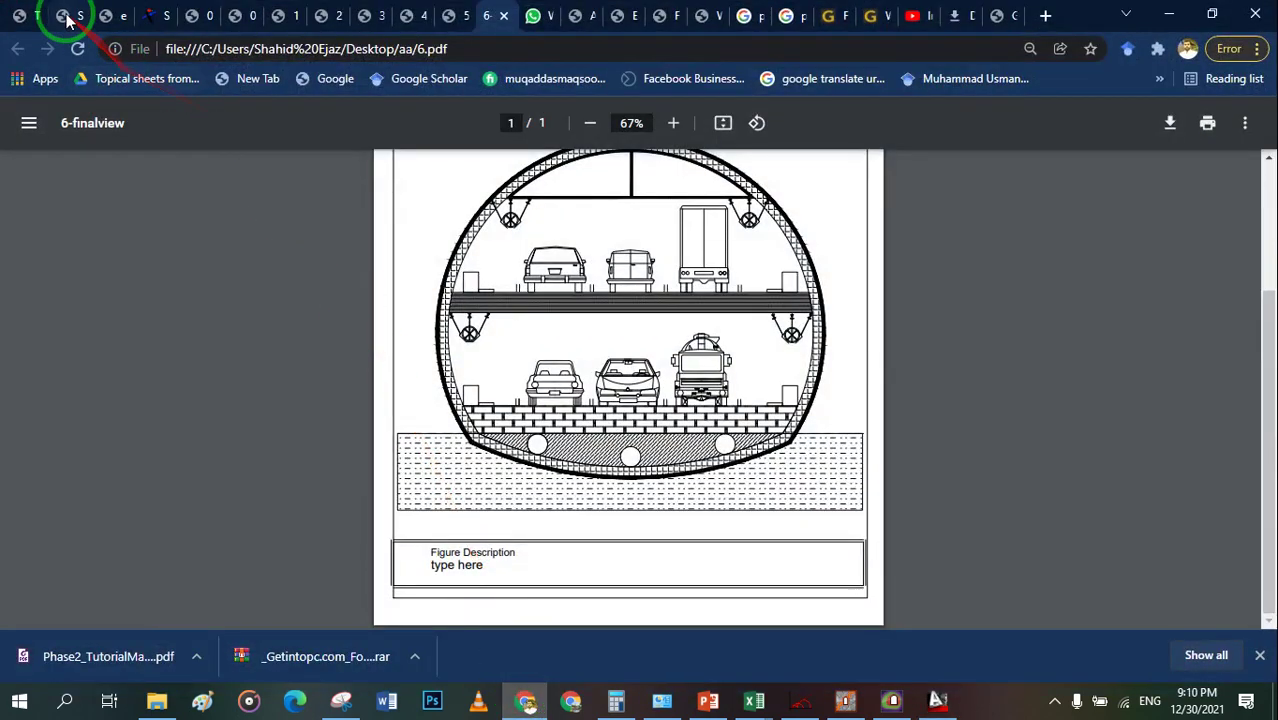
click(67, 18)
click(14, 16)
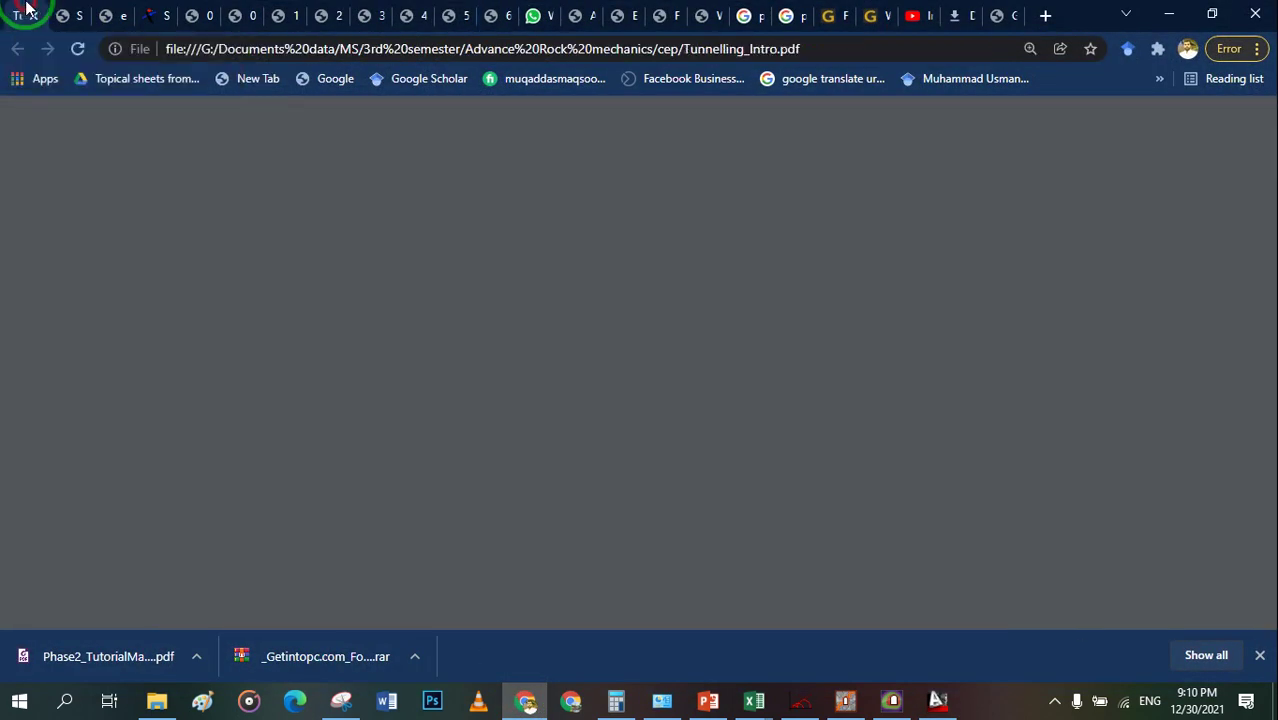
scroll(570, 386, up, 12)
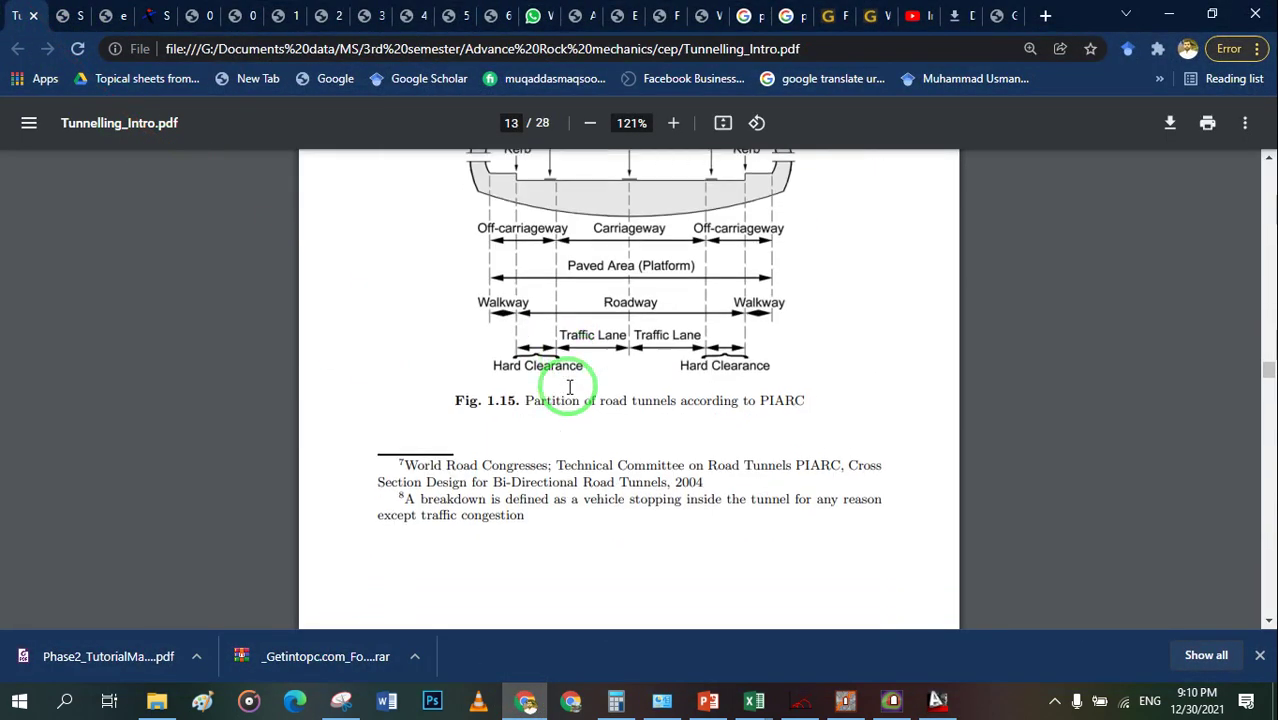
Examine the PIARC road tunnel partition figure and the recommended traffic lane and hard clearance widths in the Widths section
scroll(570, 388, down, 9)
scroll(569, 387, up, 3)
scroll(569, 387, down, 3)
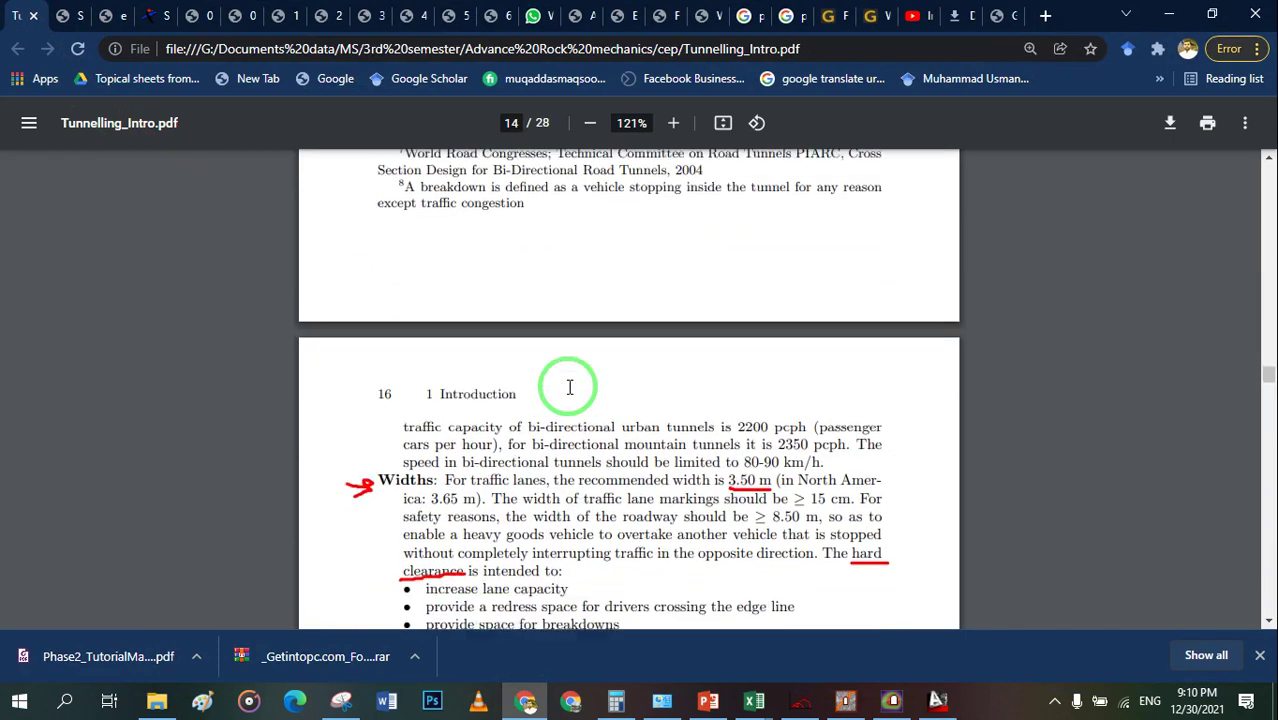
scroll(569, 387, up, 3)
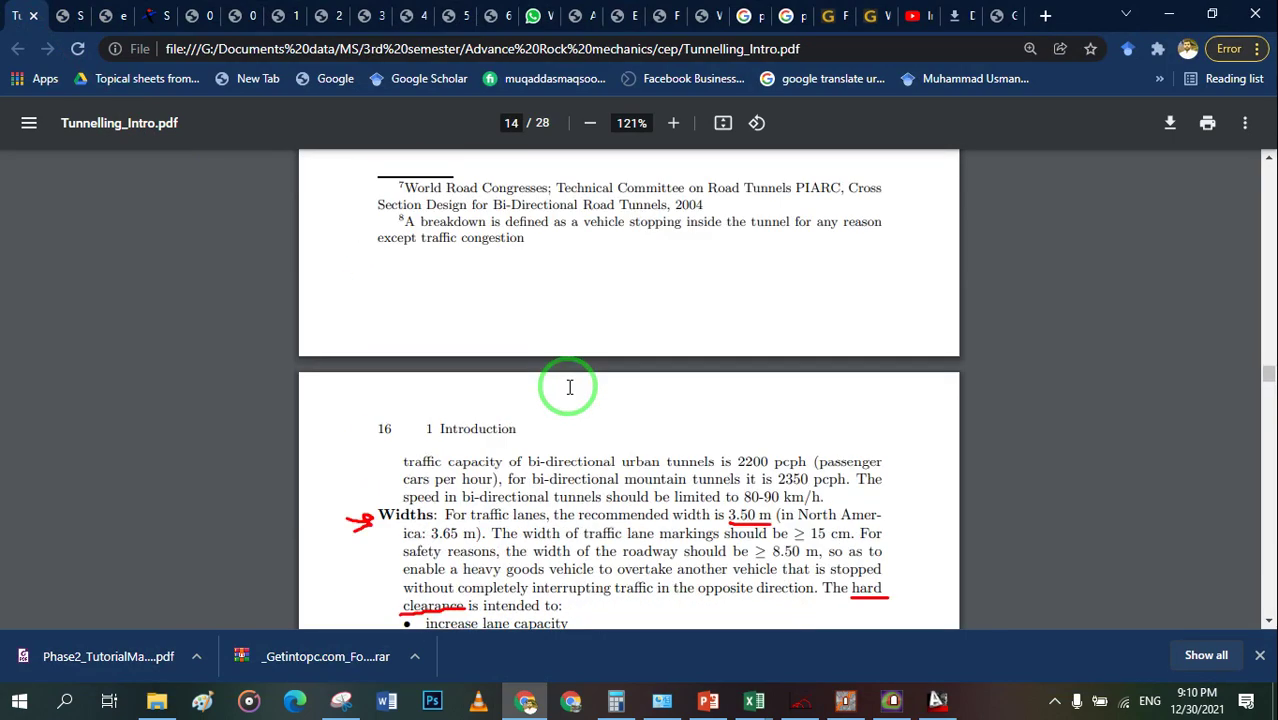
scroll(569, 387, up, 3)
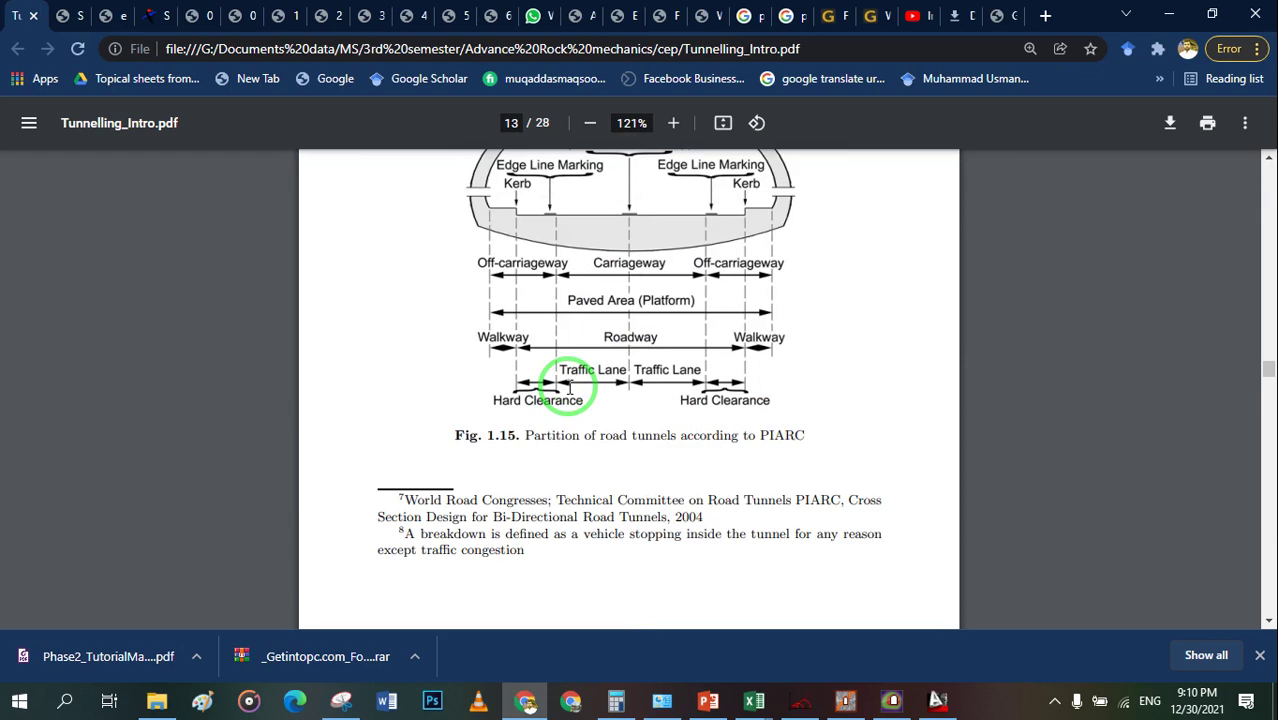
scroll(569, 387, up, 4)
scroll(569, 387, down, 10)
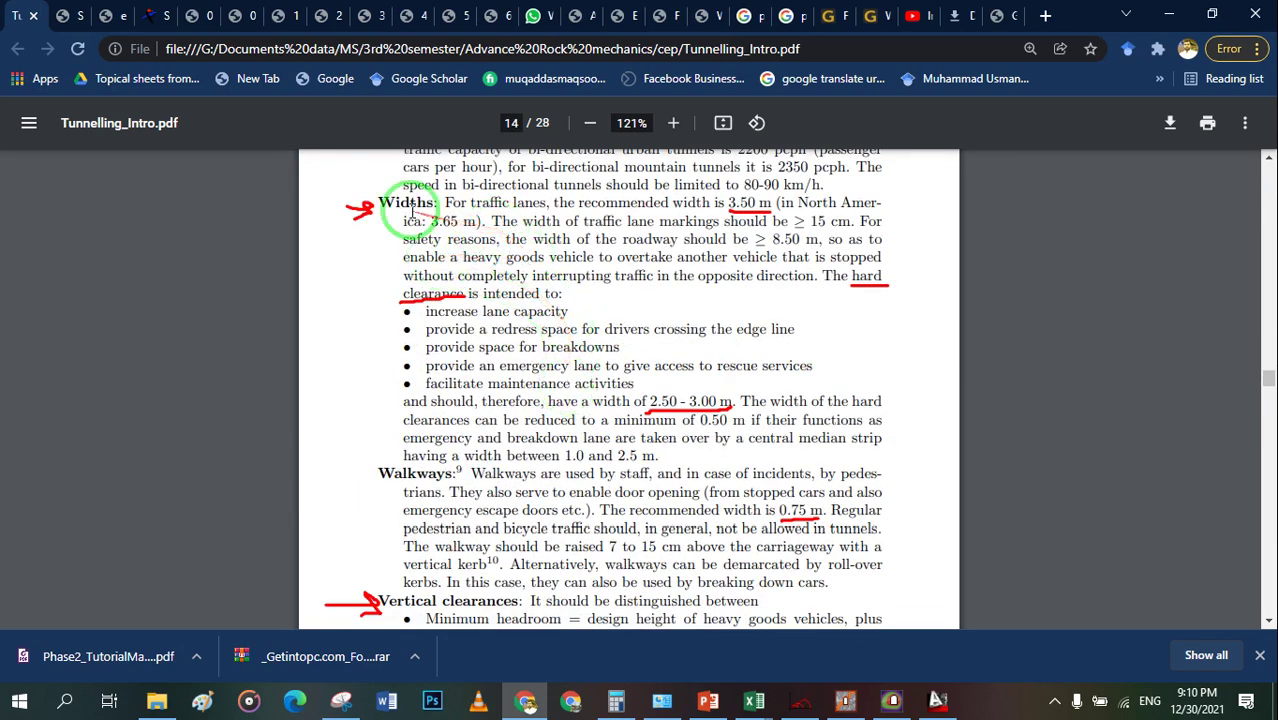
drag(715, 203, 768, 210)
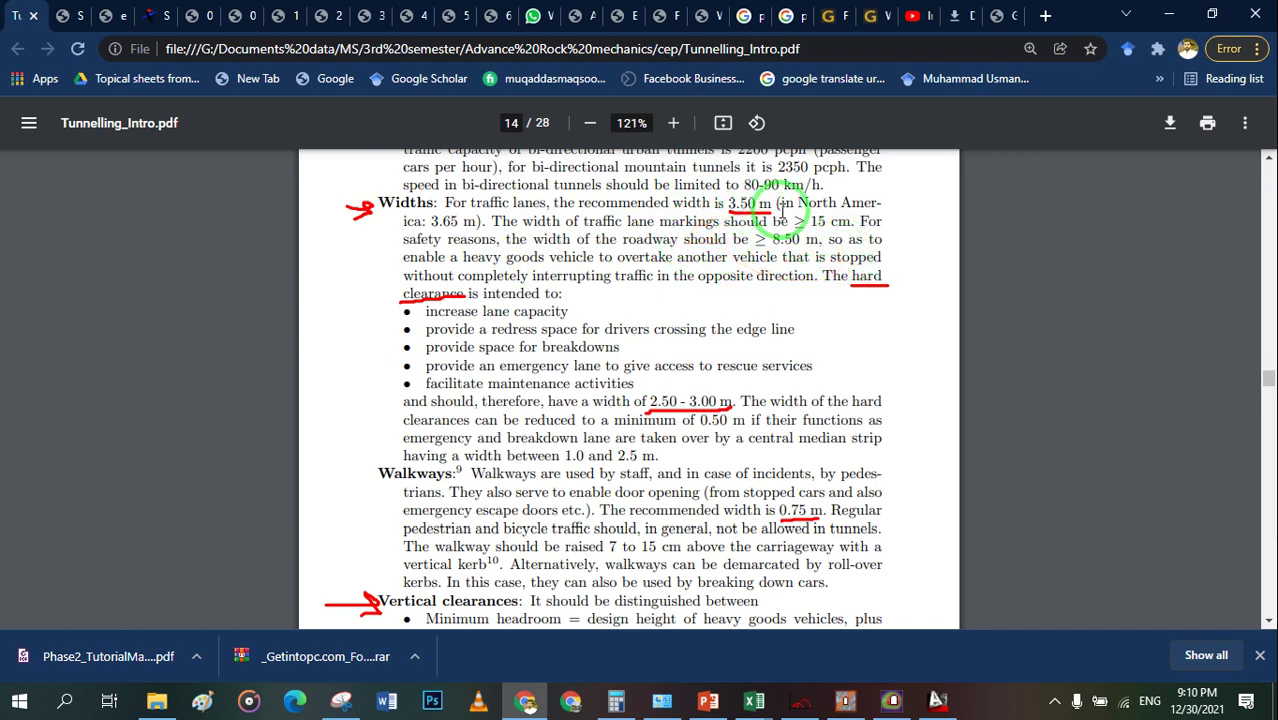
drag(830, 277, 718, 289)
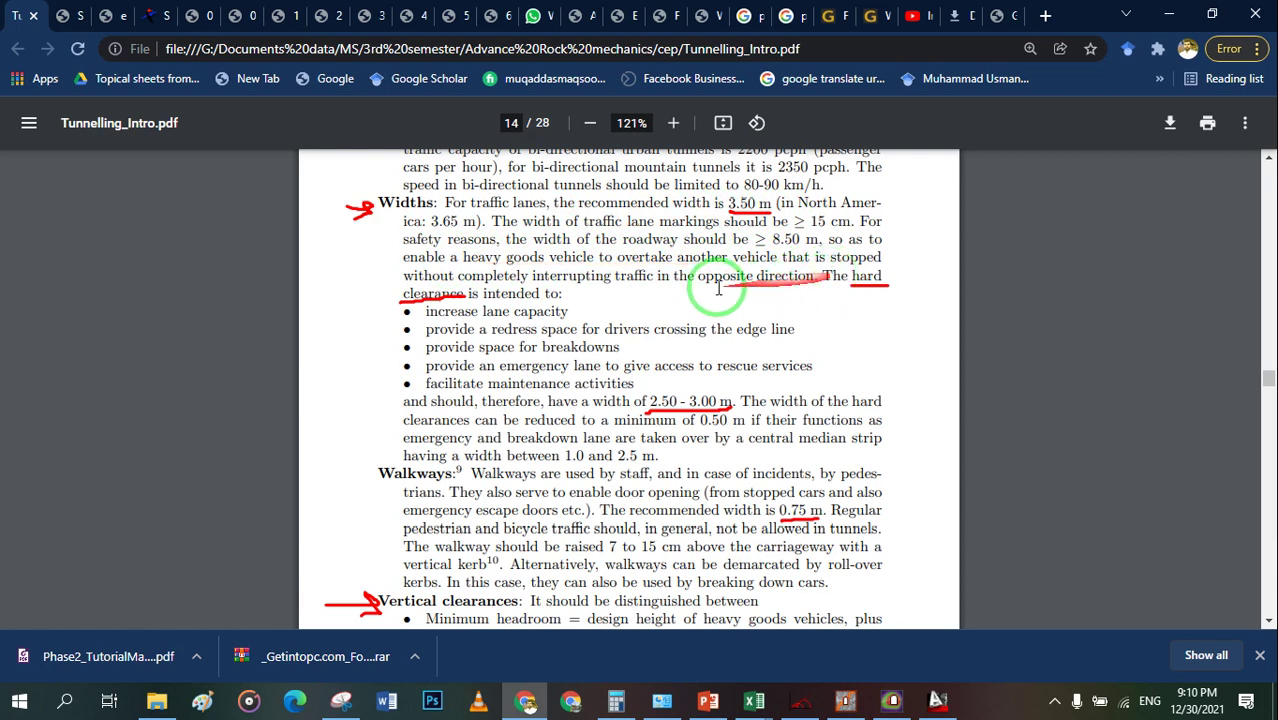
drag(595, 338, 665, 418)
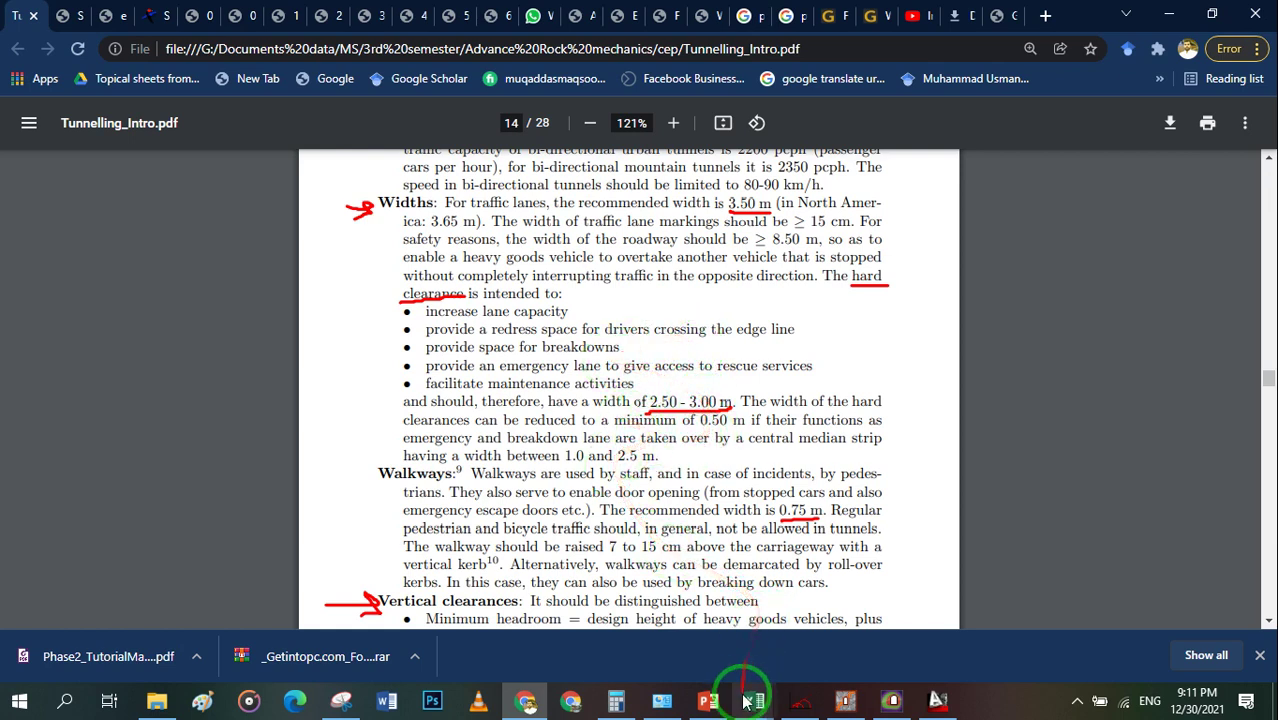
Switch to Excel and show the tunnel design parameters at the start of the design parameters.xlsx sheet
mouse_move(755, 700)
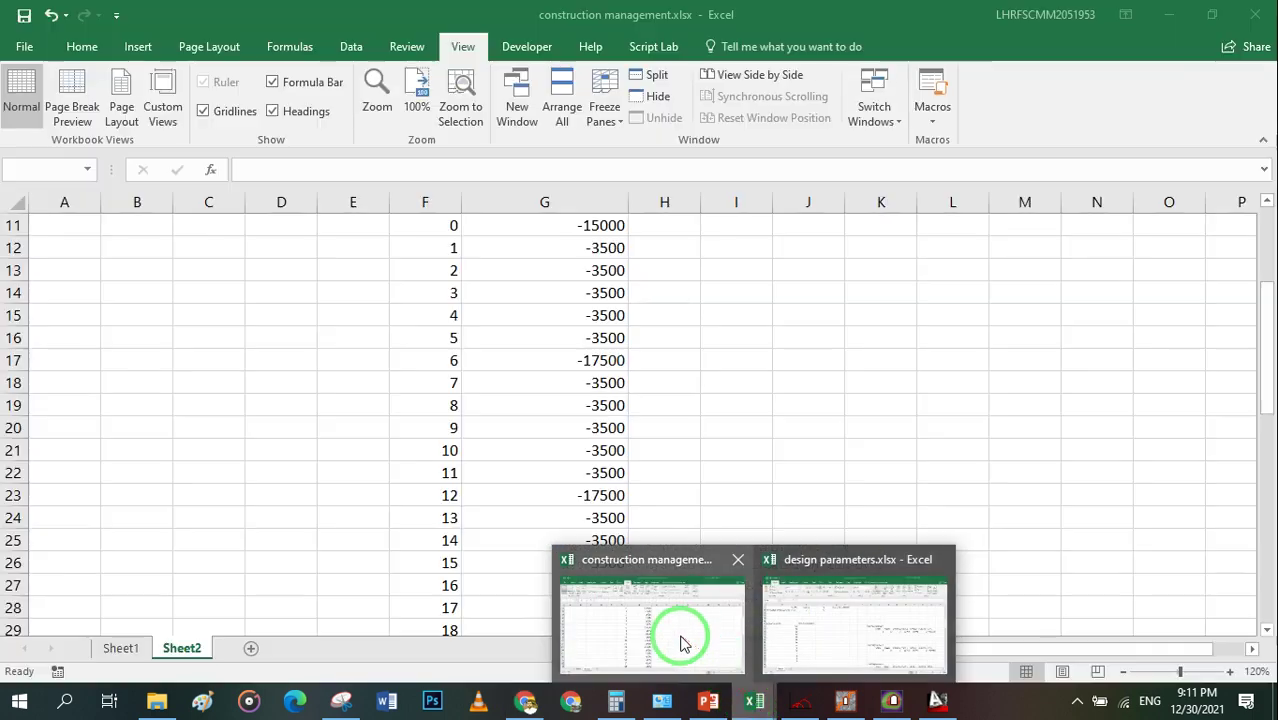
click(679, 639)
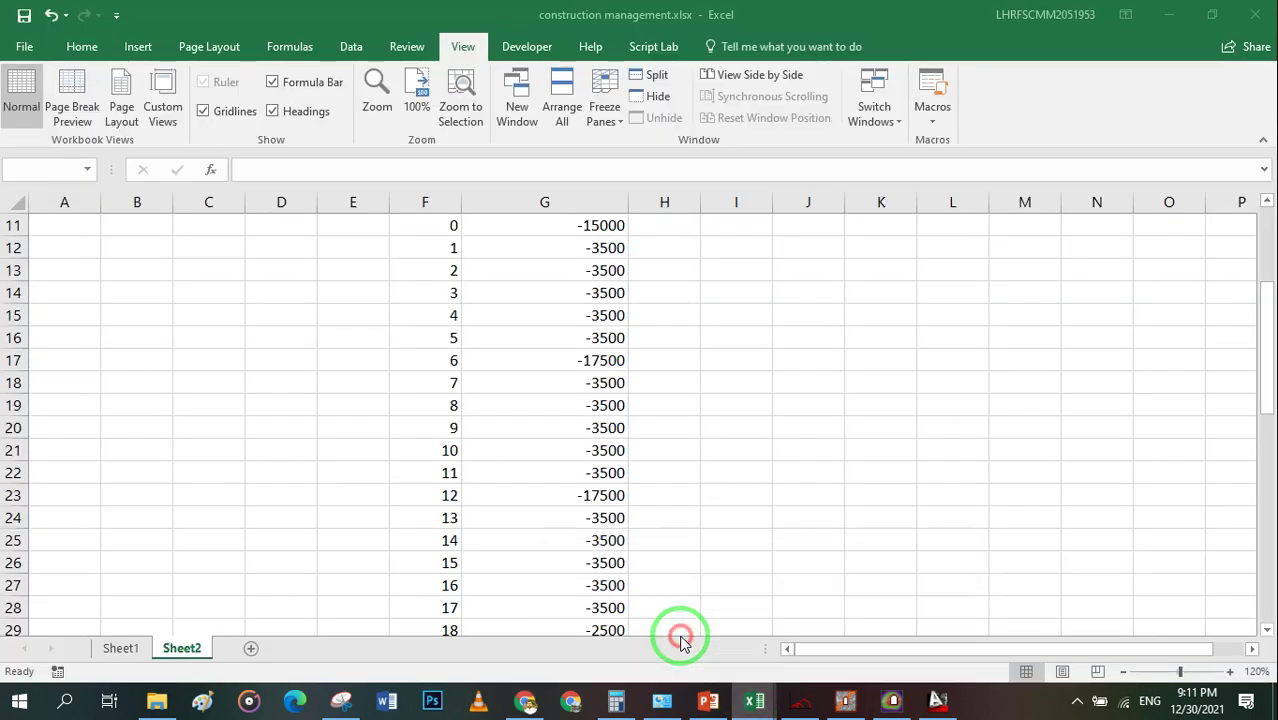
click(807, 671)
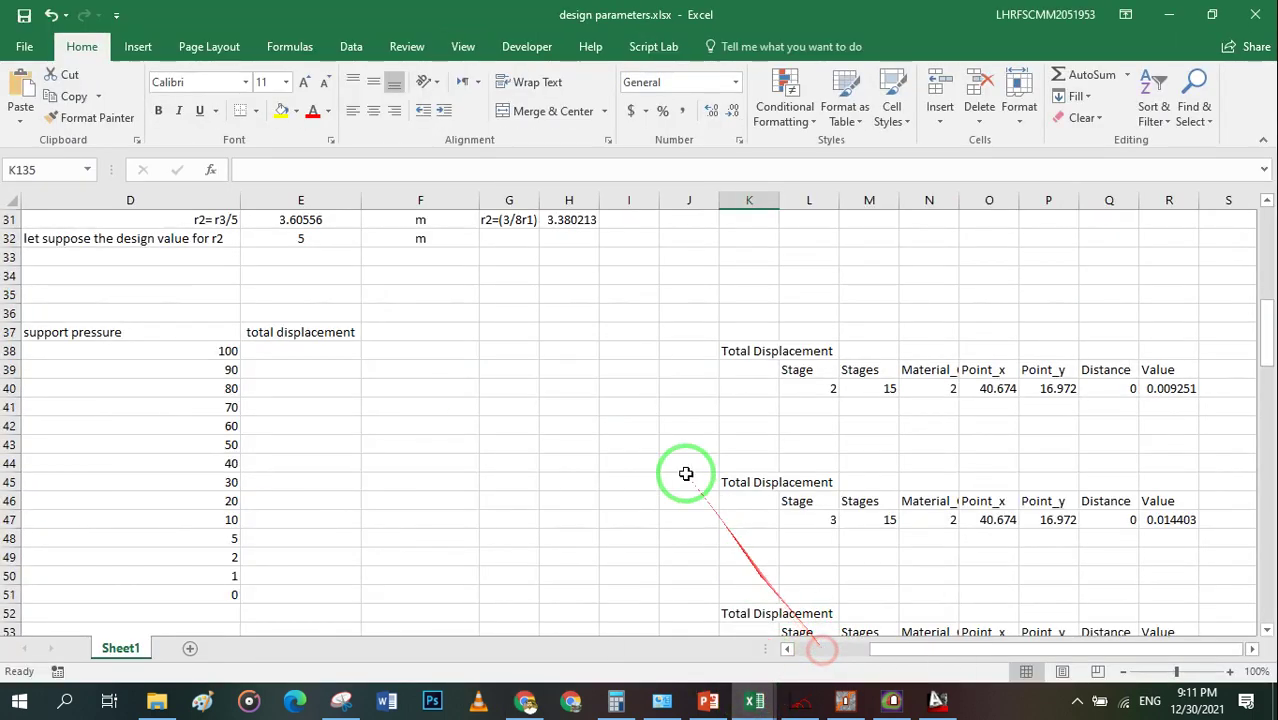
drag(893, 650, 434, 462)
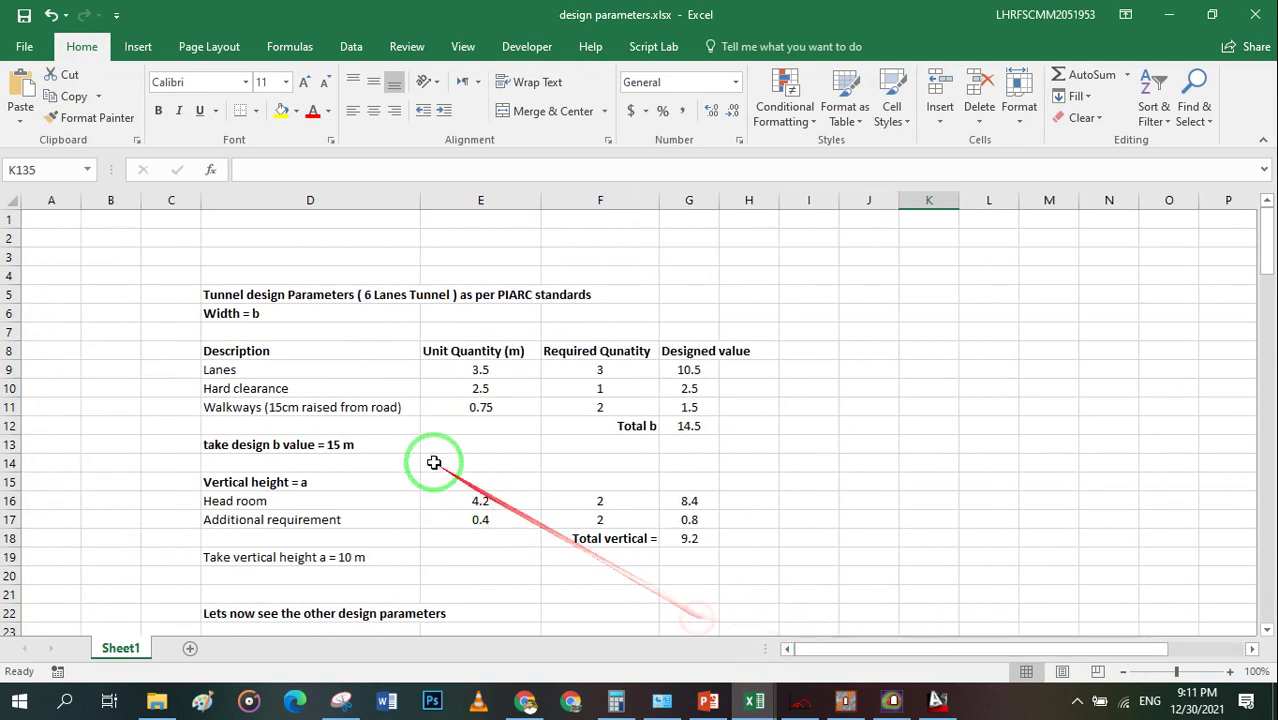
Review the width b table for the 6-lane tunnel: unit quantities, required quantities, designed values and total b
click(506, 293)
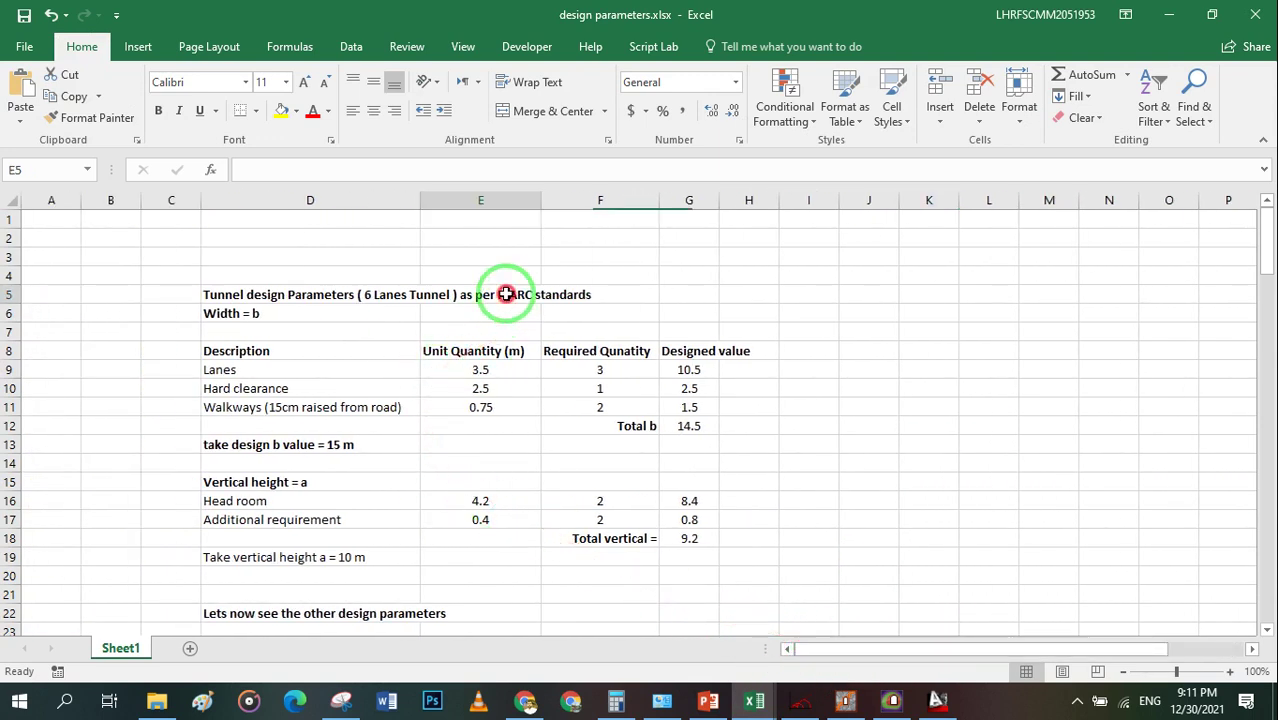
click(653, 313)
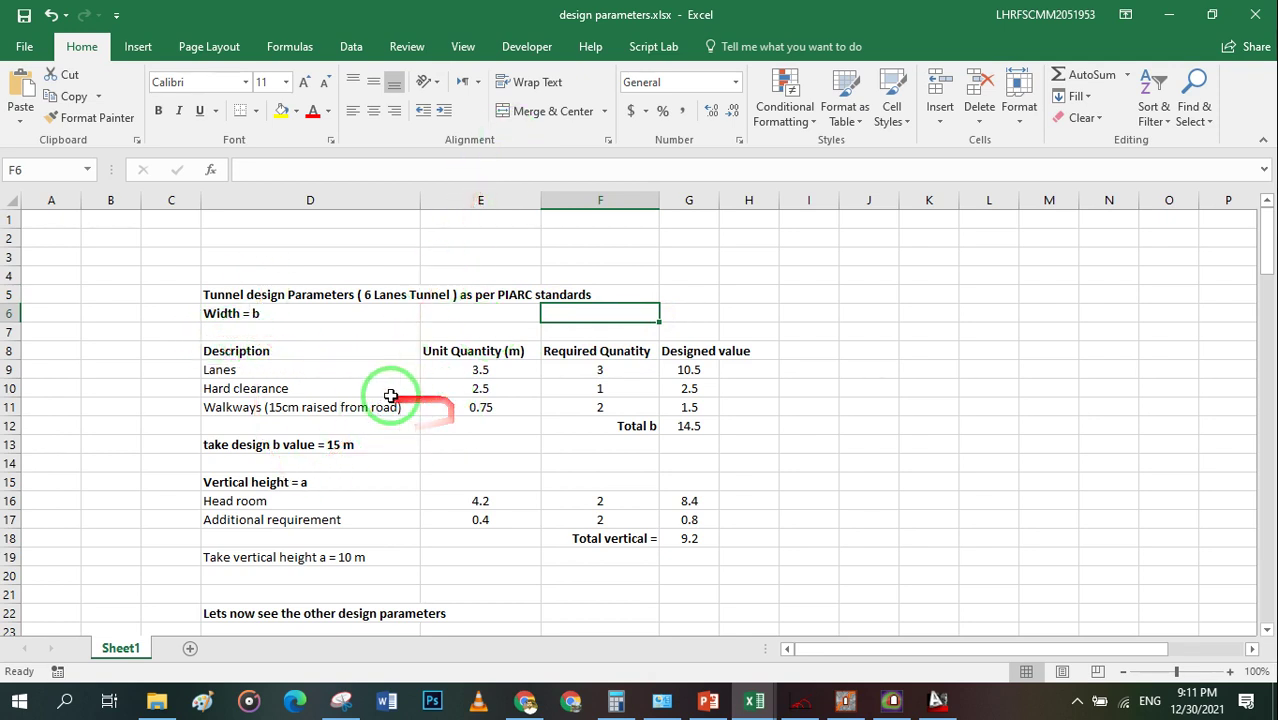
click(487, 374)
click(479, 388)
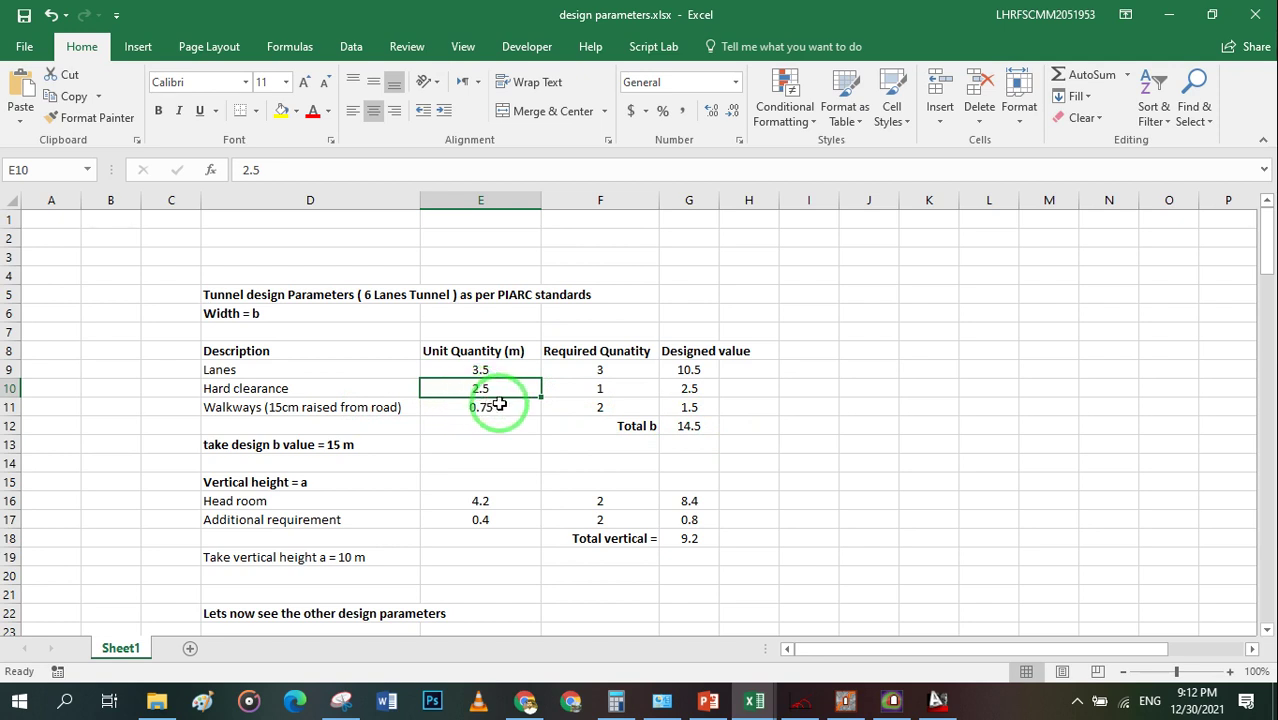
click(648, 372)
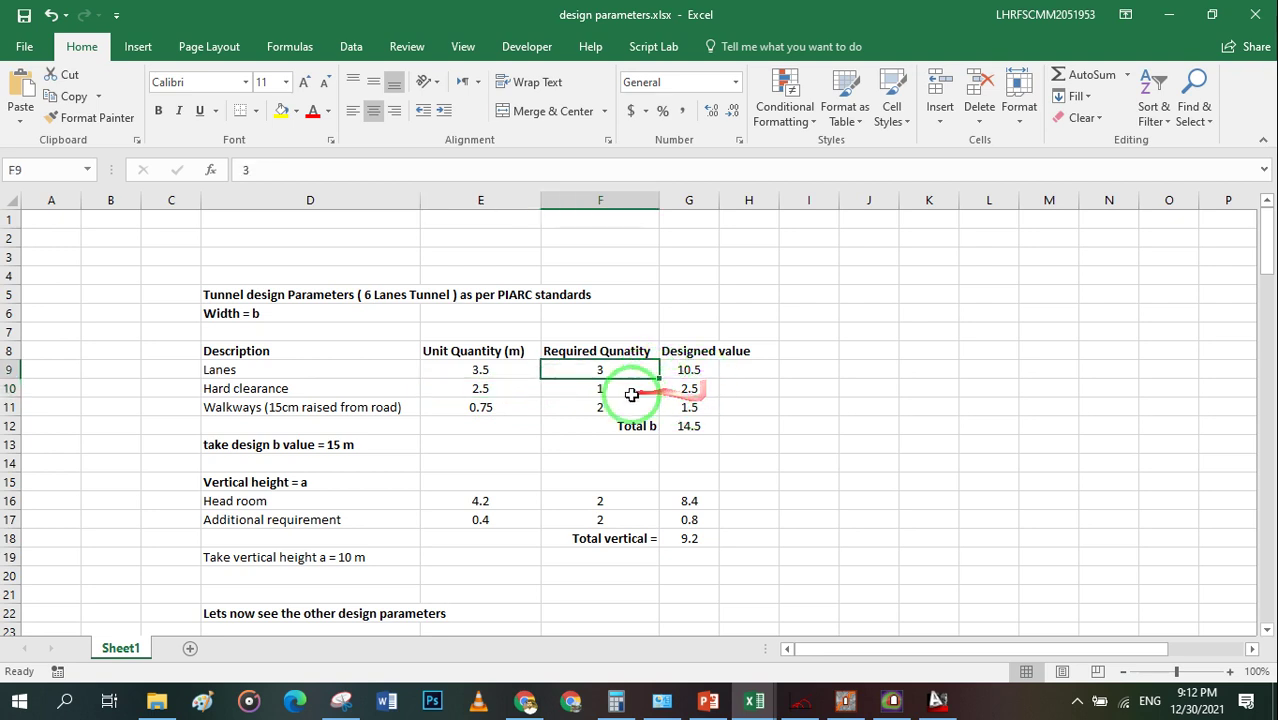
click(703, 390)
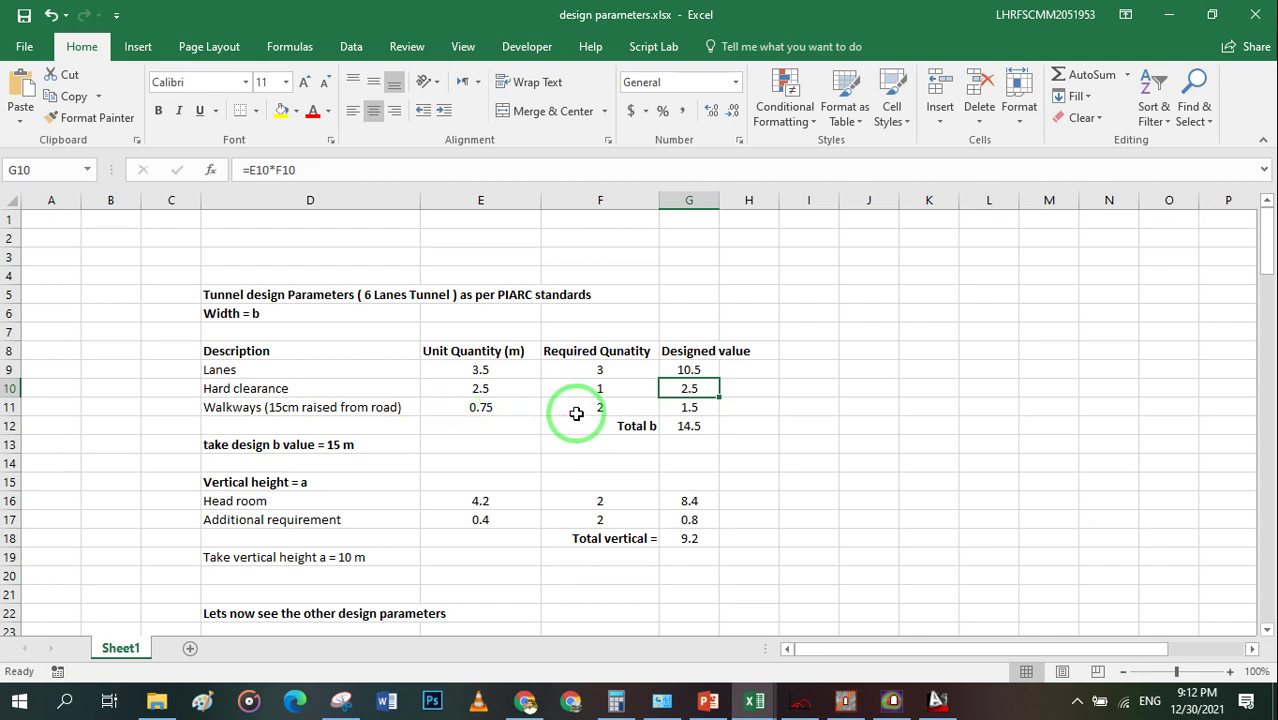
click(676, 427)
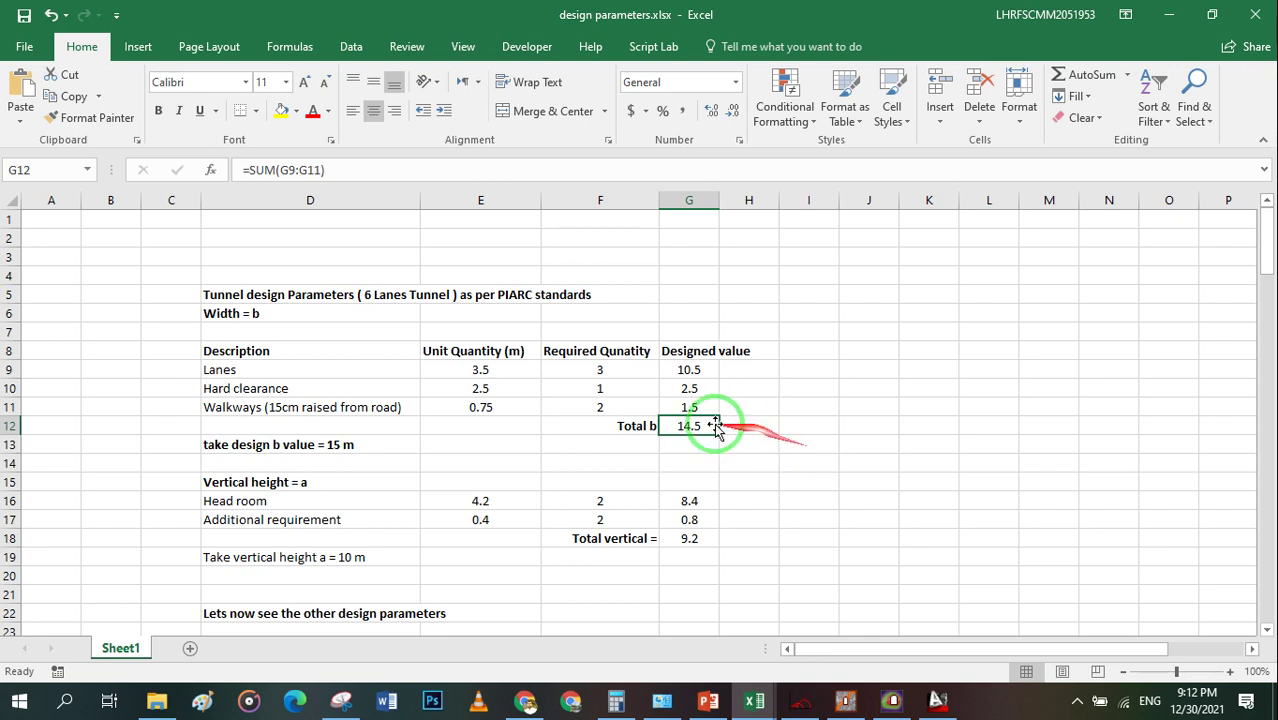
click(488, 392)
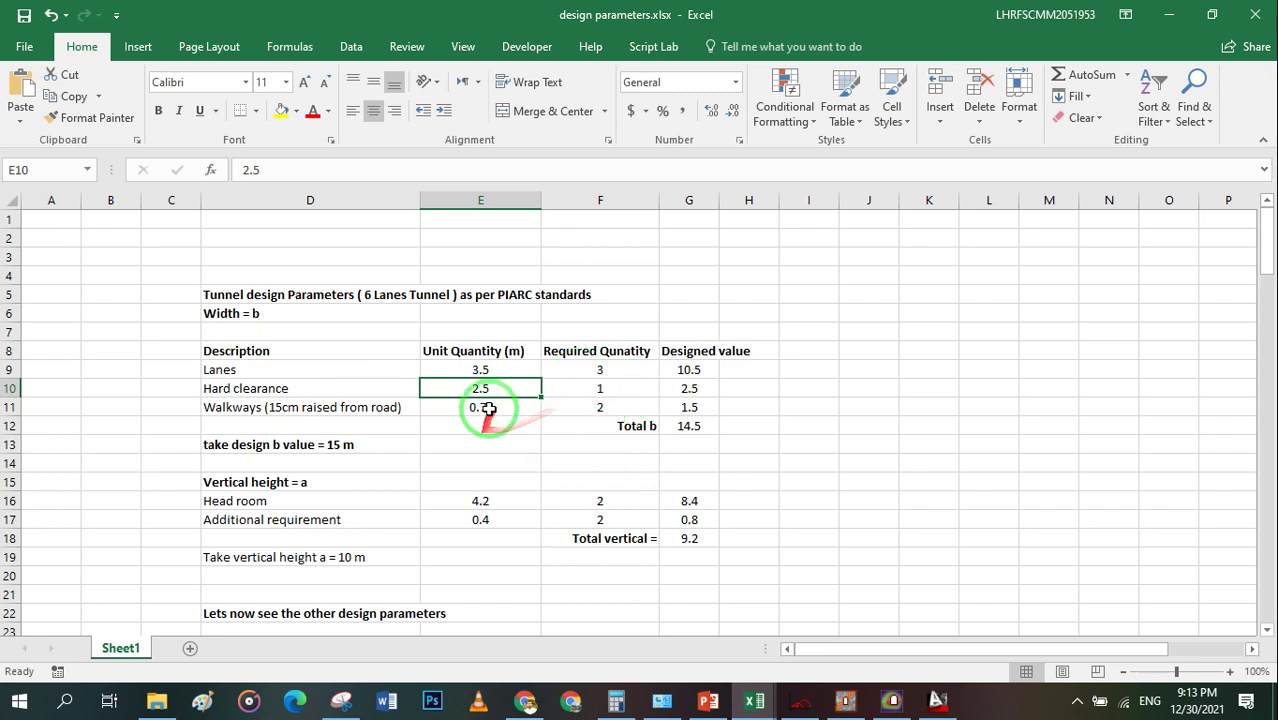
Go to the vertical height a section, switch to Chrome and check the PDF's recommended headroom and additional allowances under Vertical clearances
click(472, 464)
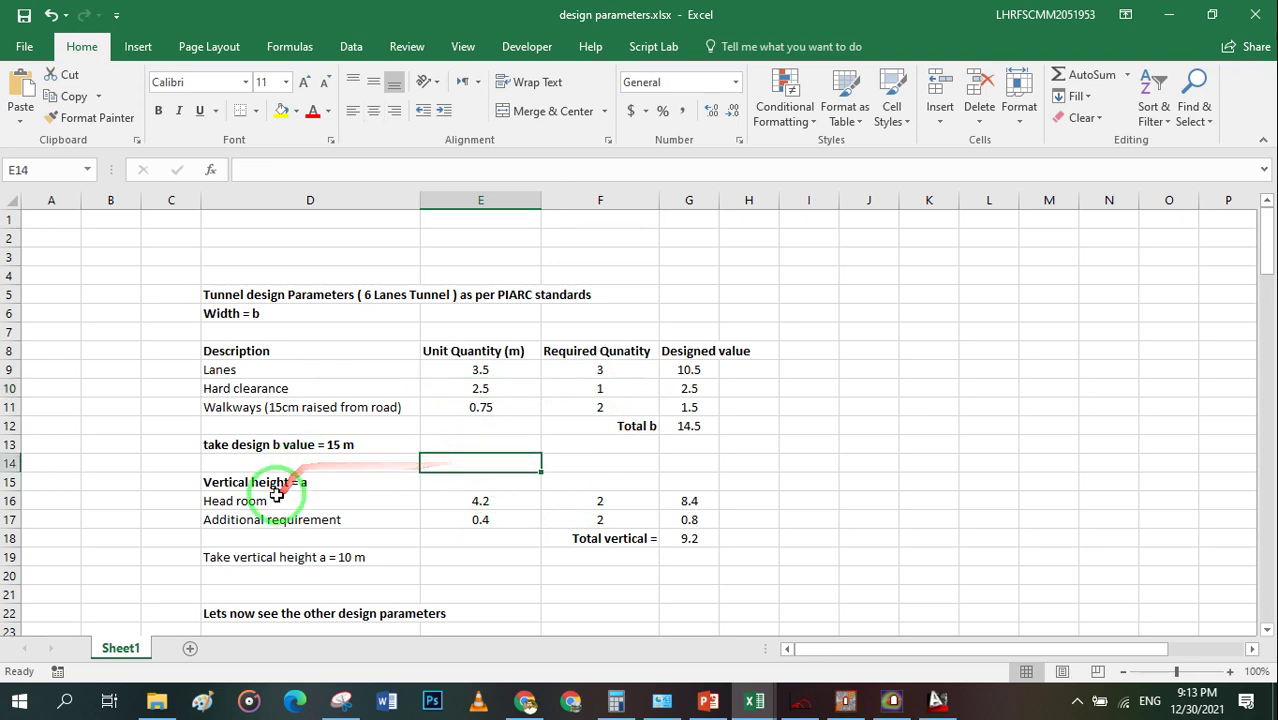
click(342, 488)
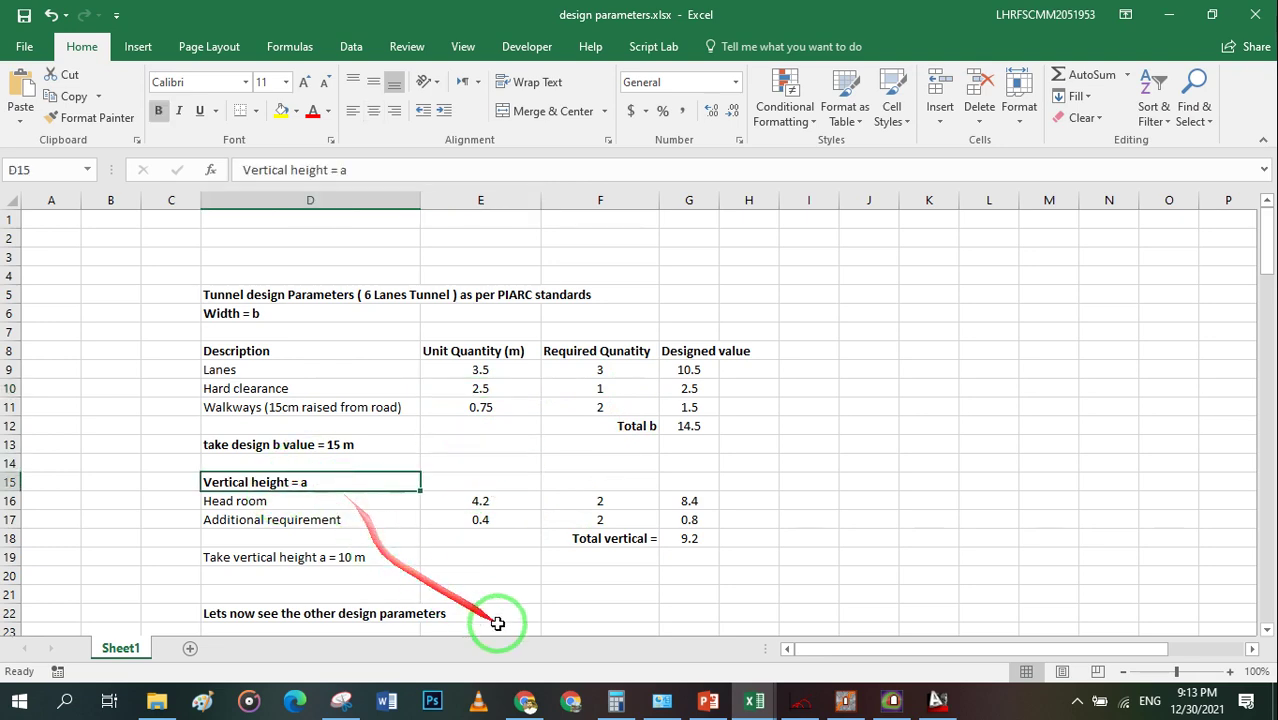
click(524, 704)
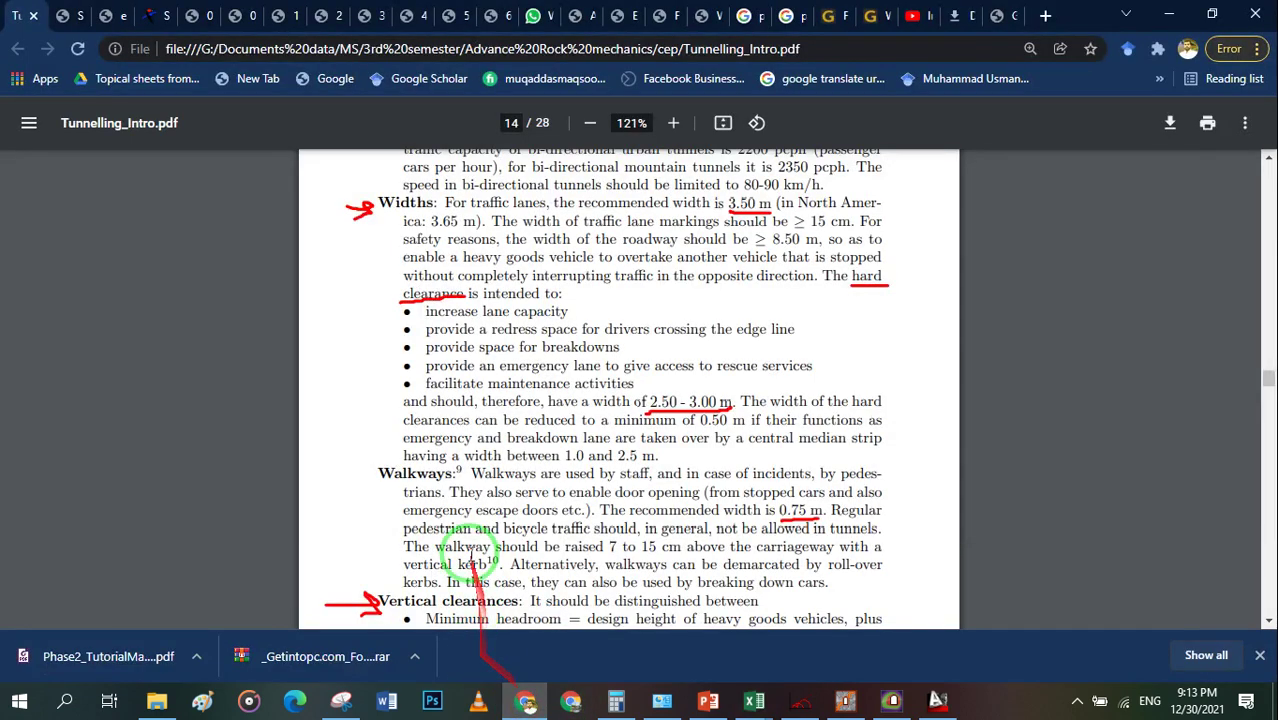
scroll(490, 500, down, 3)
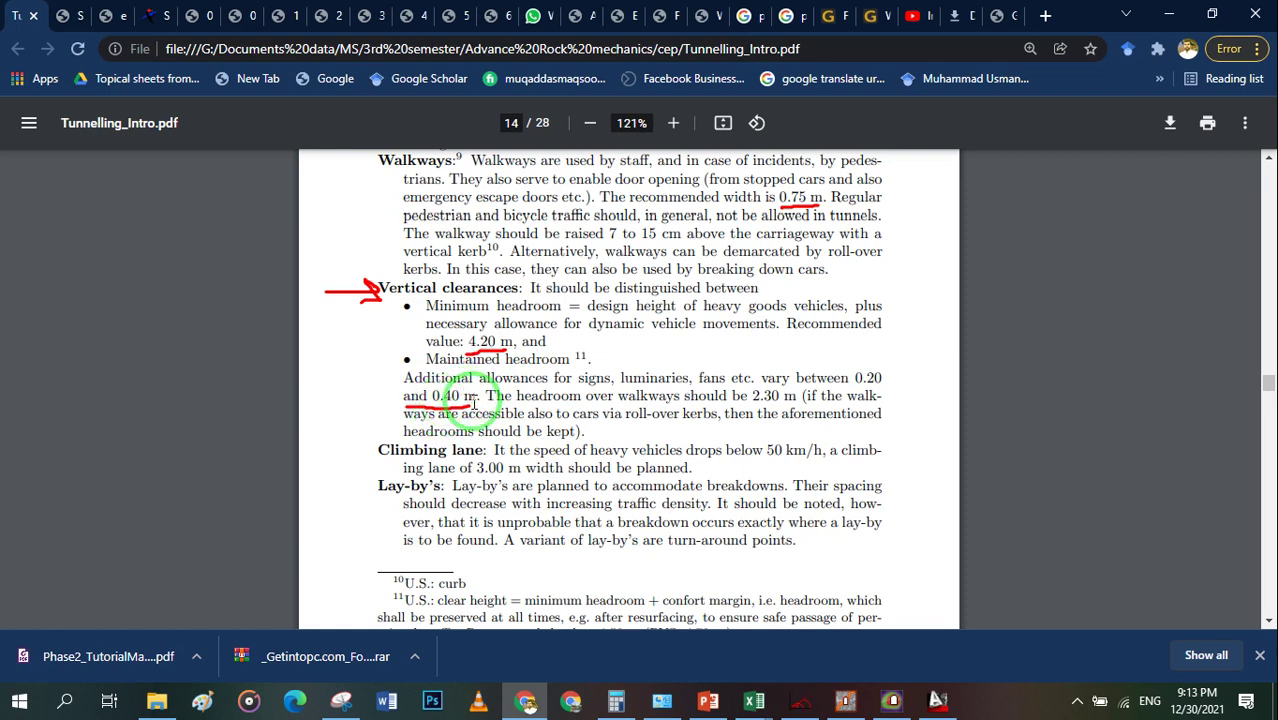
mouse_move(490, 404)
mouse_down()
mouse_move(567, 379)
mouse_move(505, 413)
mouse_up()
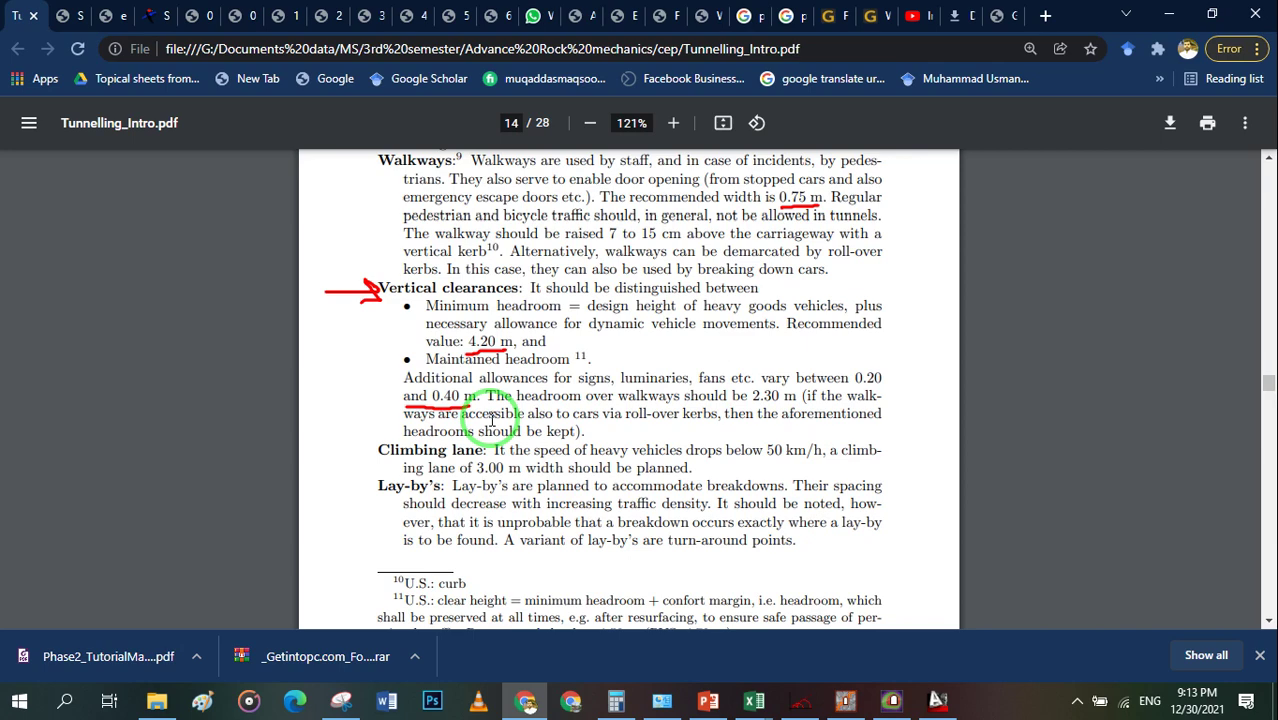
Switch back to the design parameters.xlsx workbook in Excel
click(754, 700)
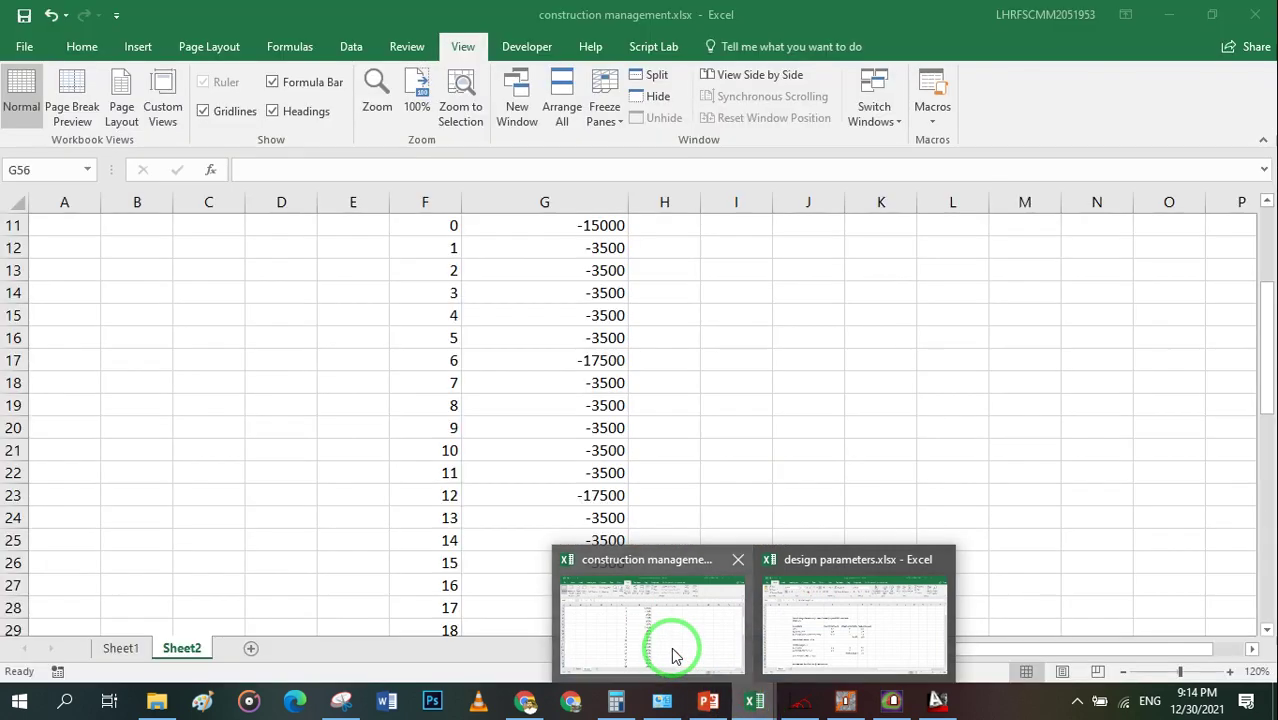
click(673, 655)
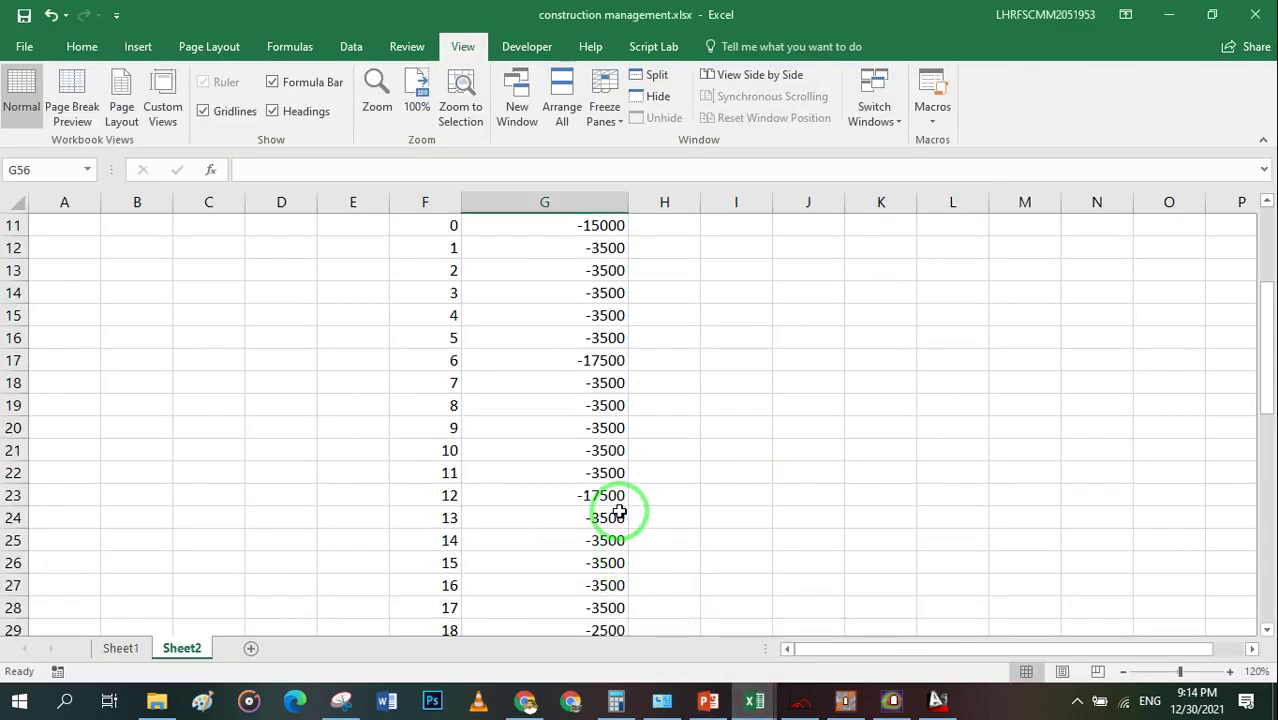
click(755, 697)
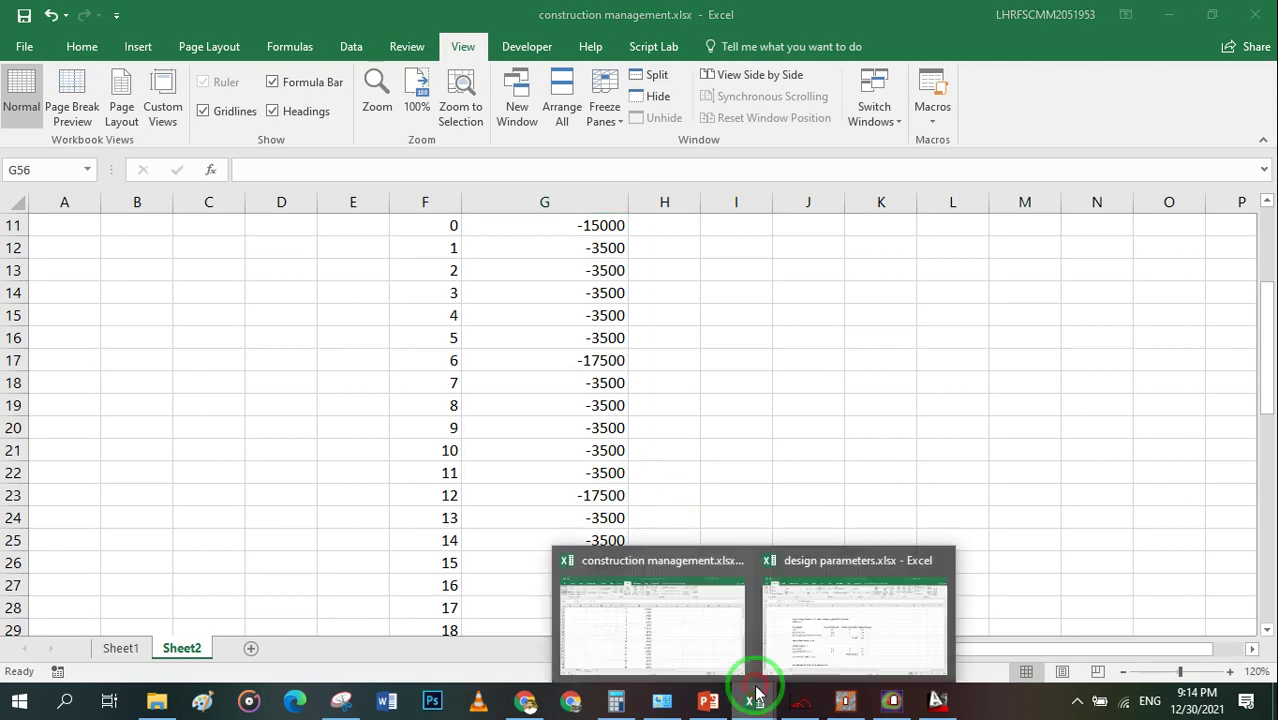
click(800, 605)
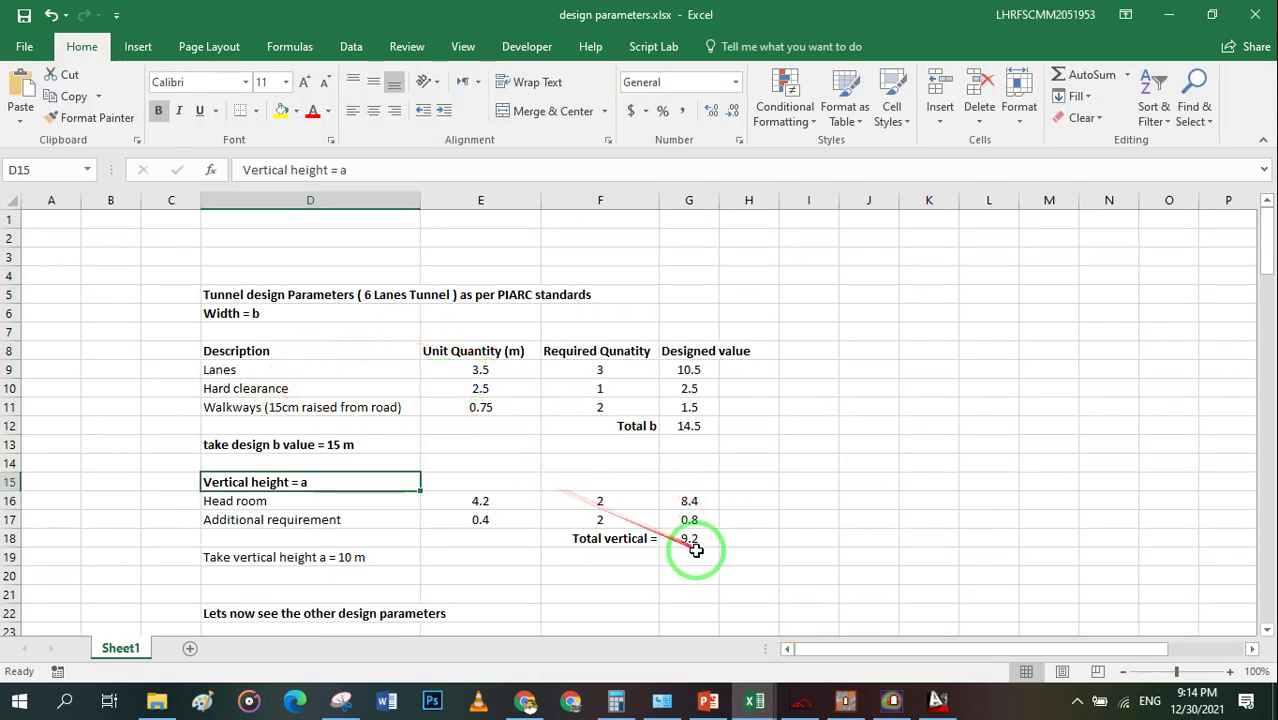
Review the total vertical height, the chosen design height a and the other design parameters listed beneath it
scroll(696, 550, down, 3)
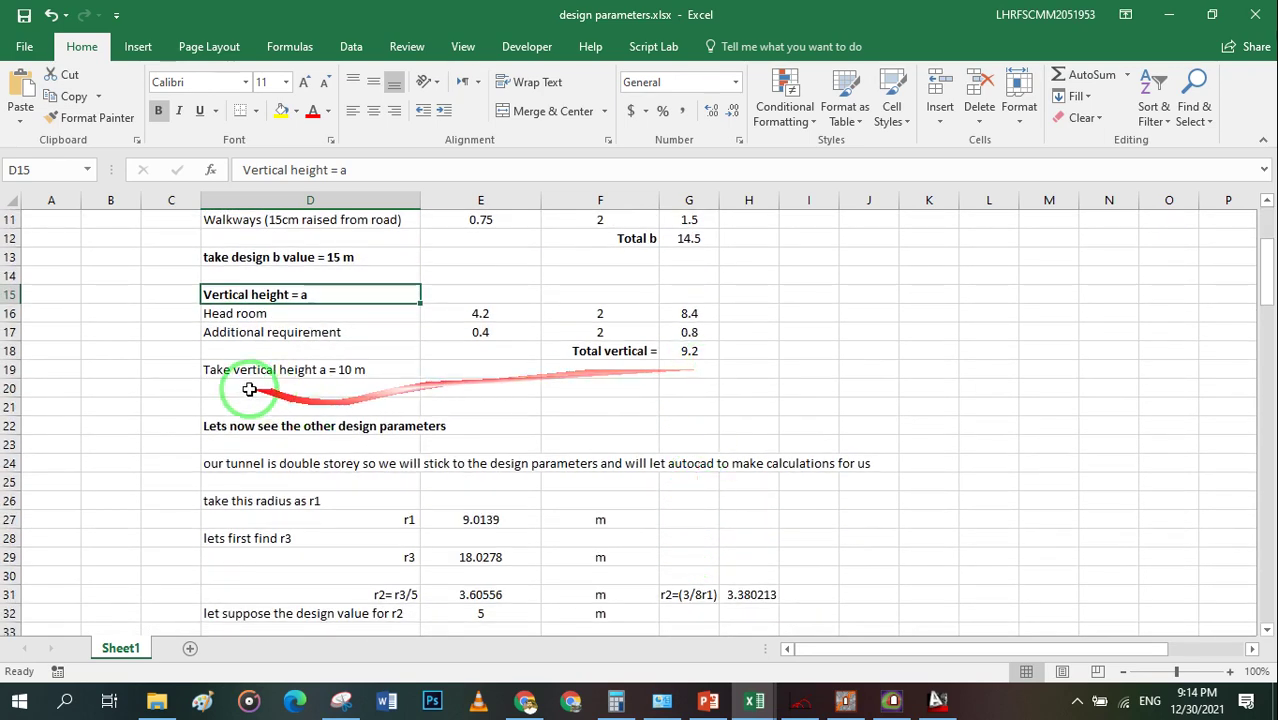
click(396, 376)
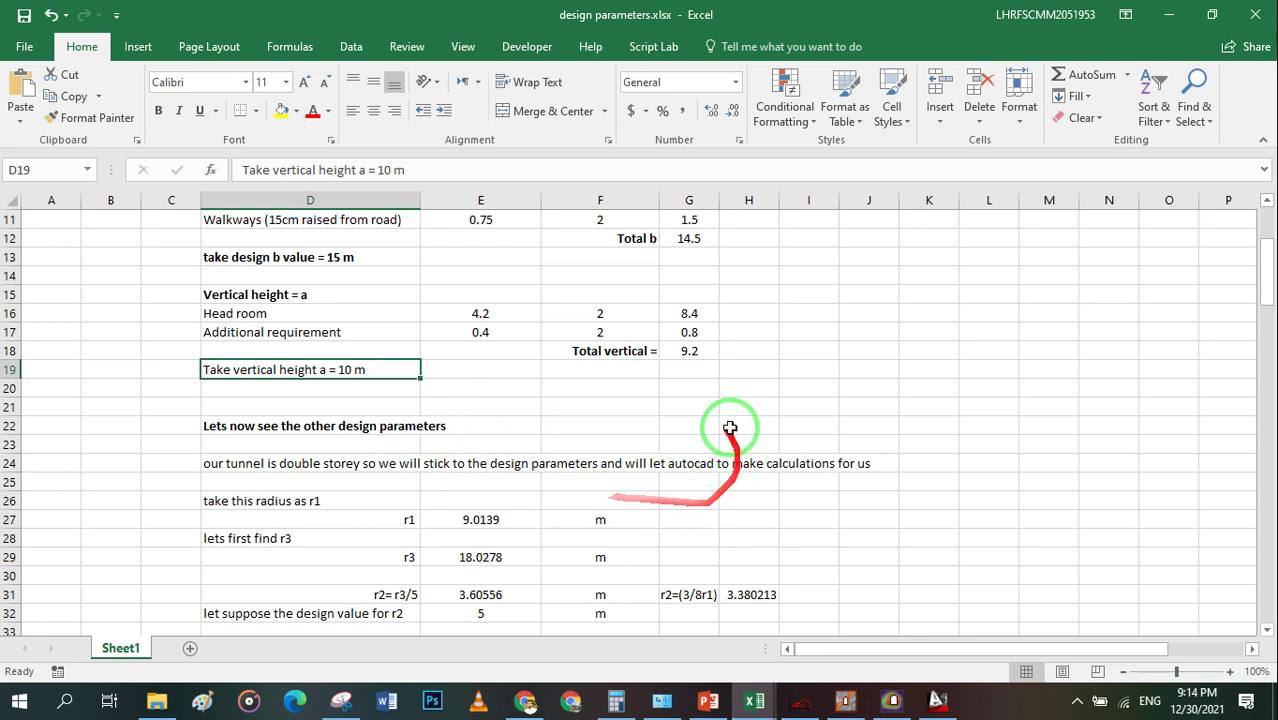
click(446, 369)
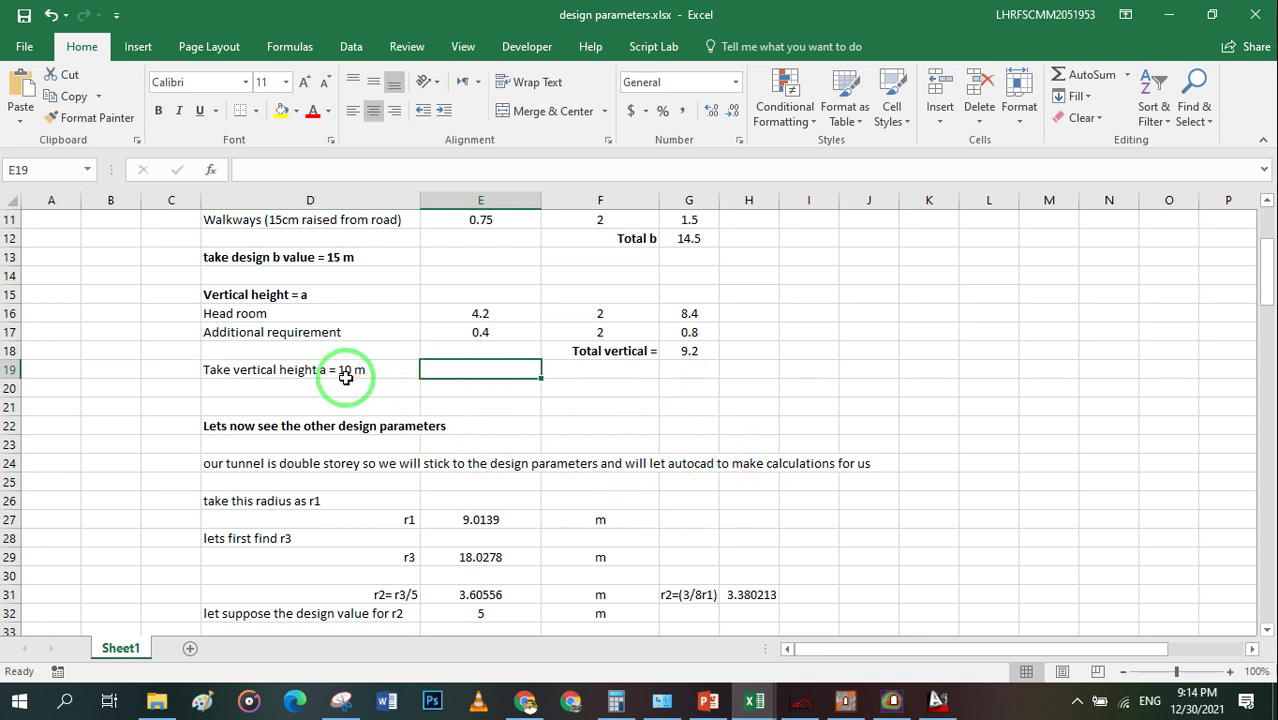
click(260, 461)
click(281, 427)
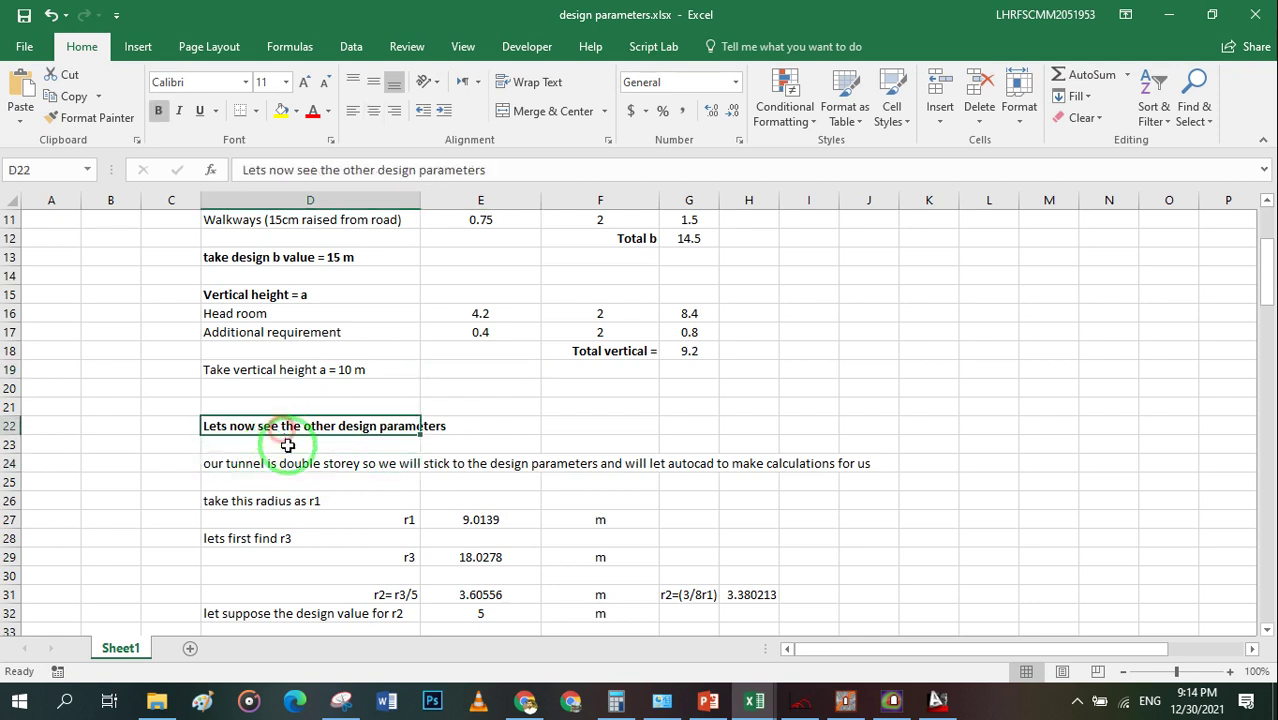
Review the notes under the other design parameters heading, down to the instruction on which radius to take as r1
click(290, 464)
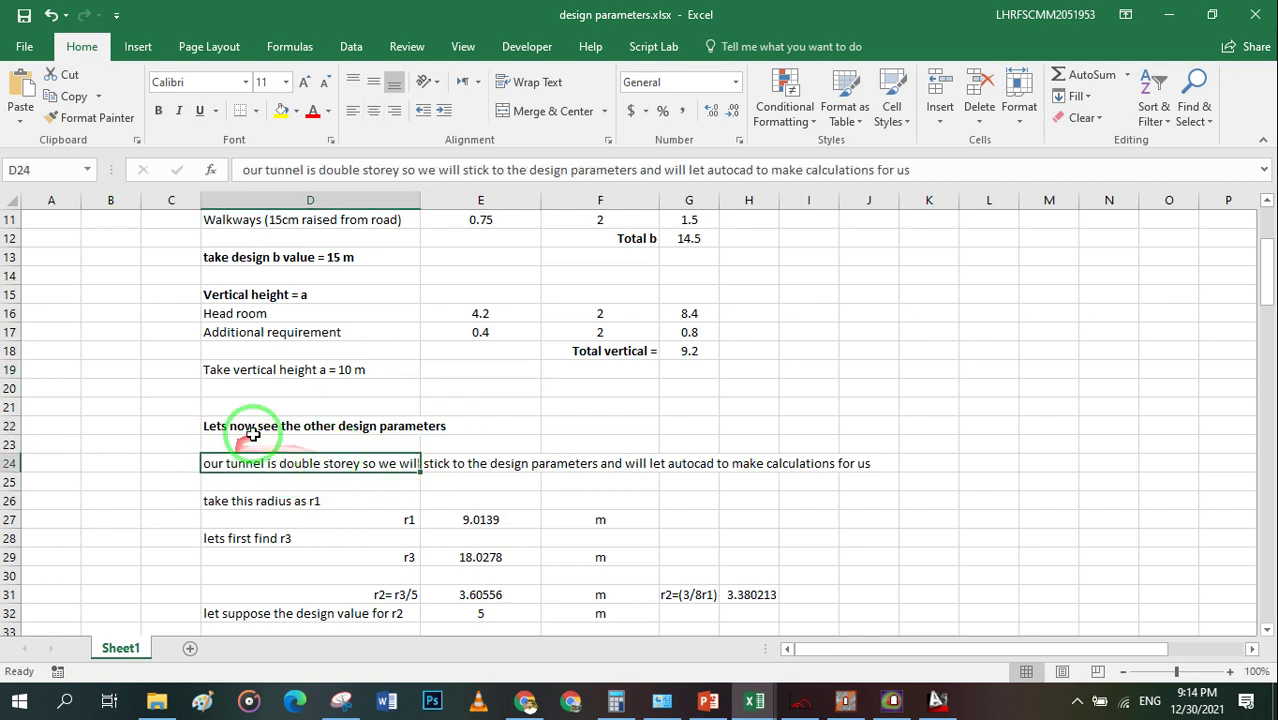
click(278, 483)
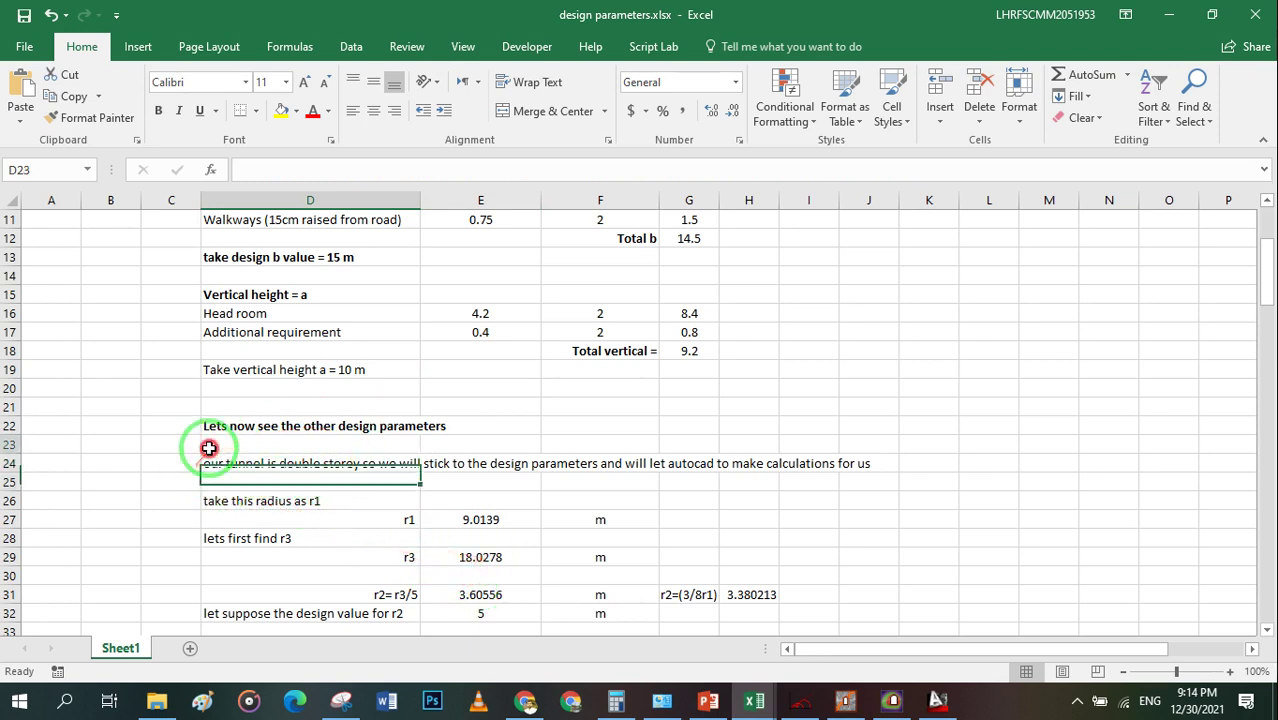
click(163, 446)
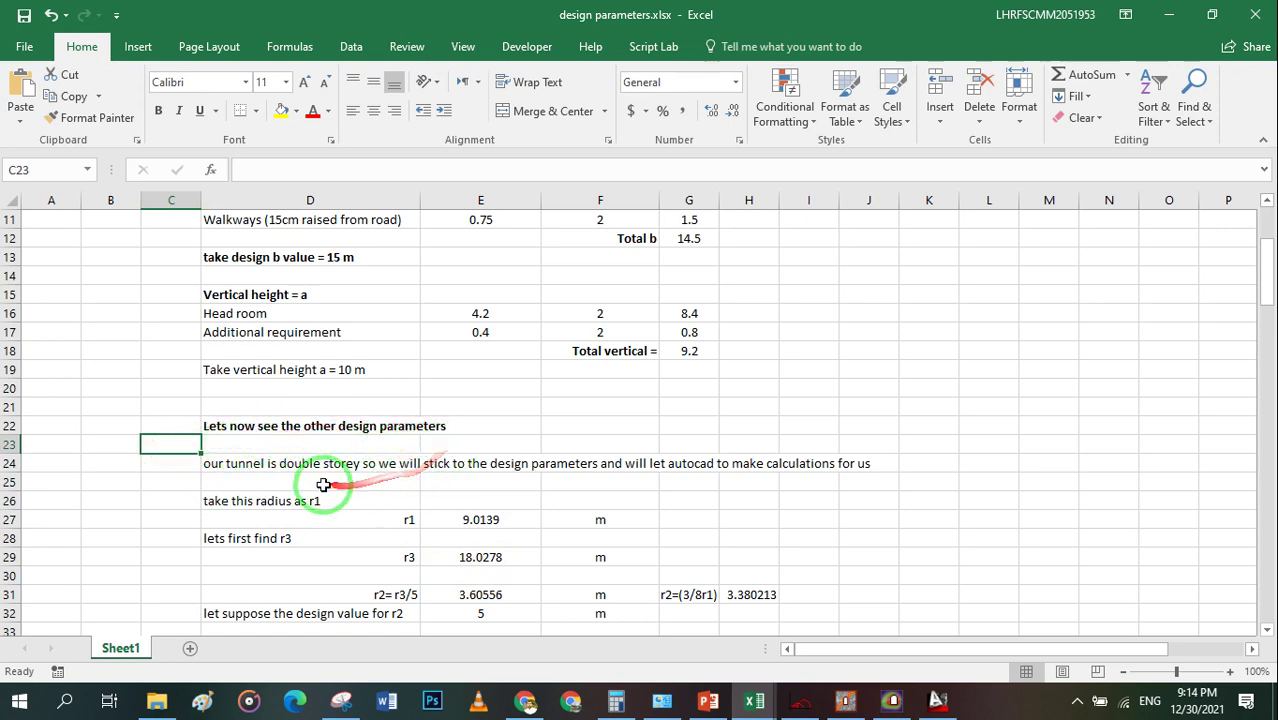
scroll(377, 531, down, 3)
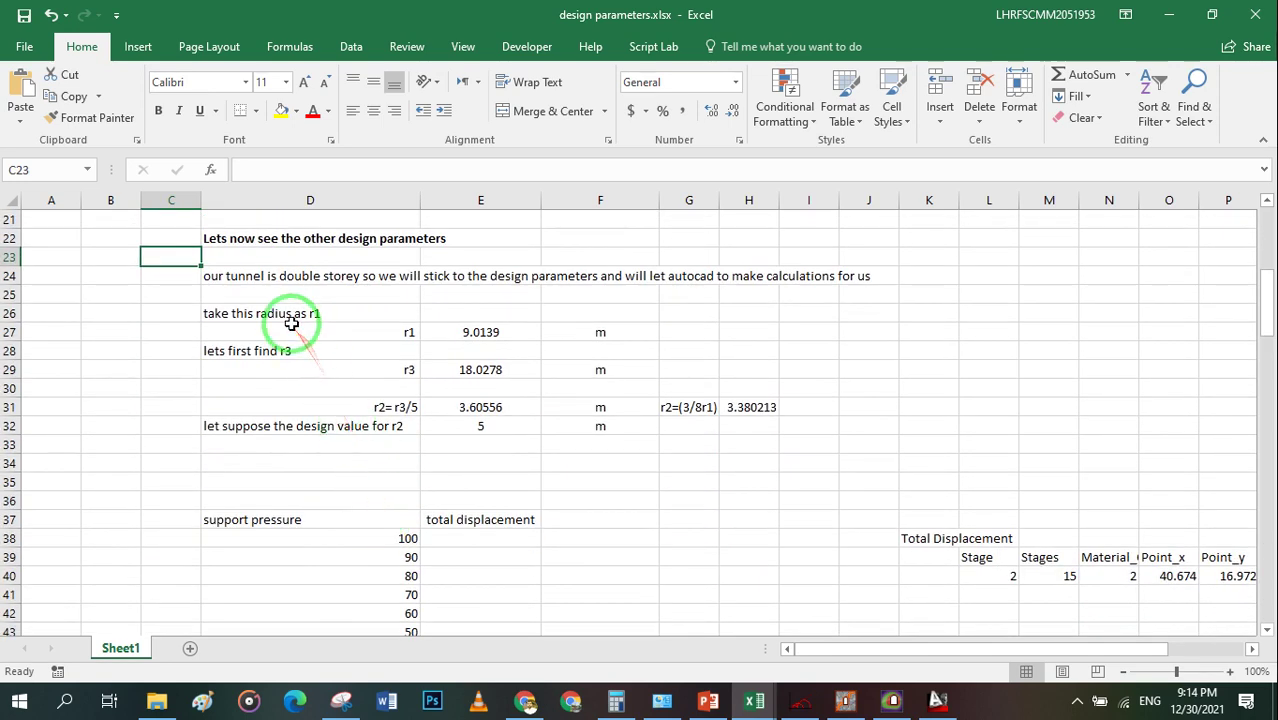
click(300, 330)
click(320, 313)
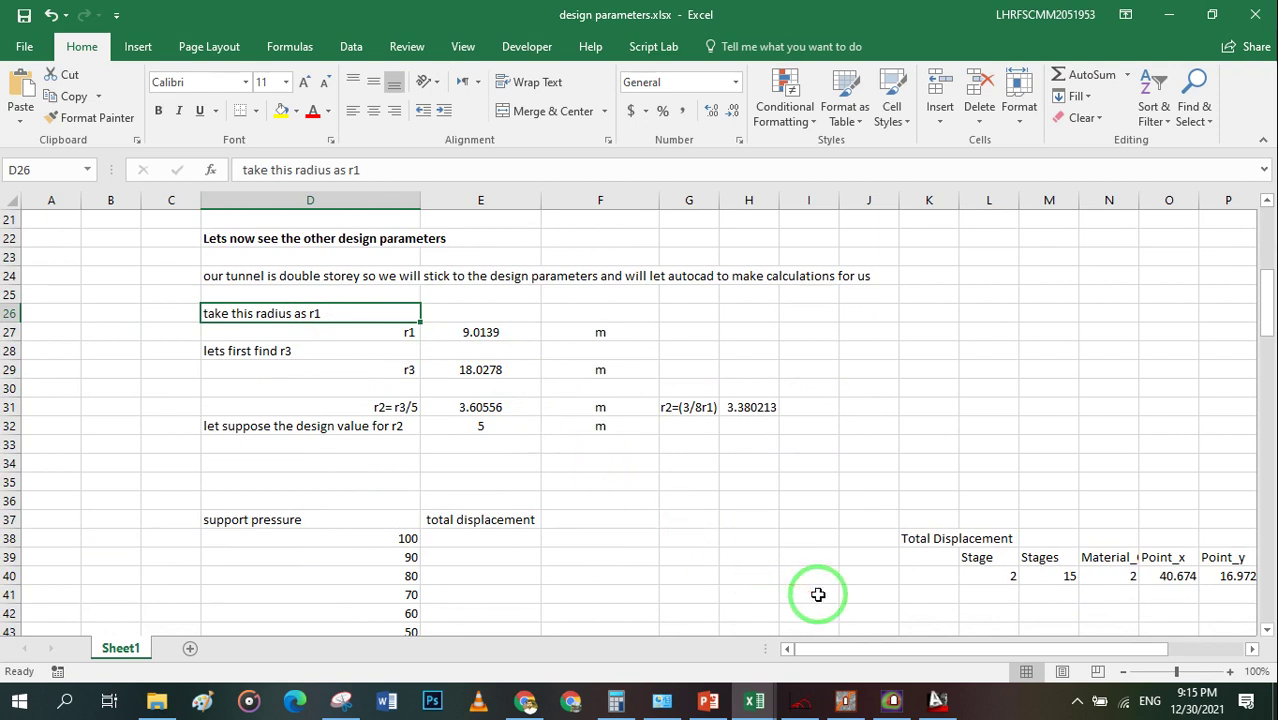
Switch to AutoCAD and draw a rectangle 15 wide and 10 high for the tunnel's clearance envelope
click(938, 704)
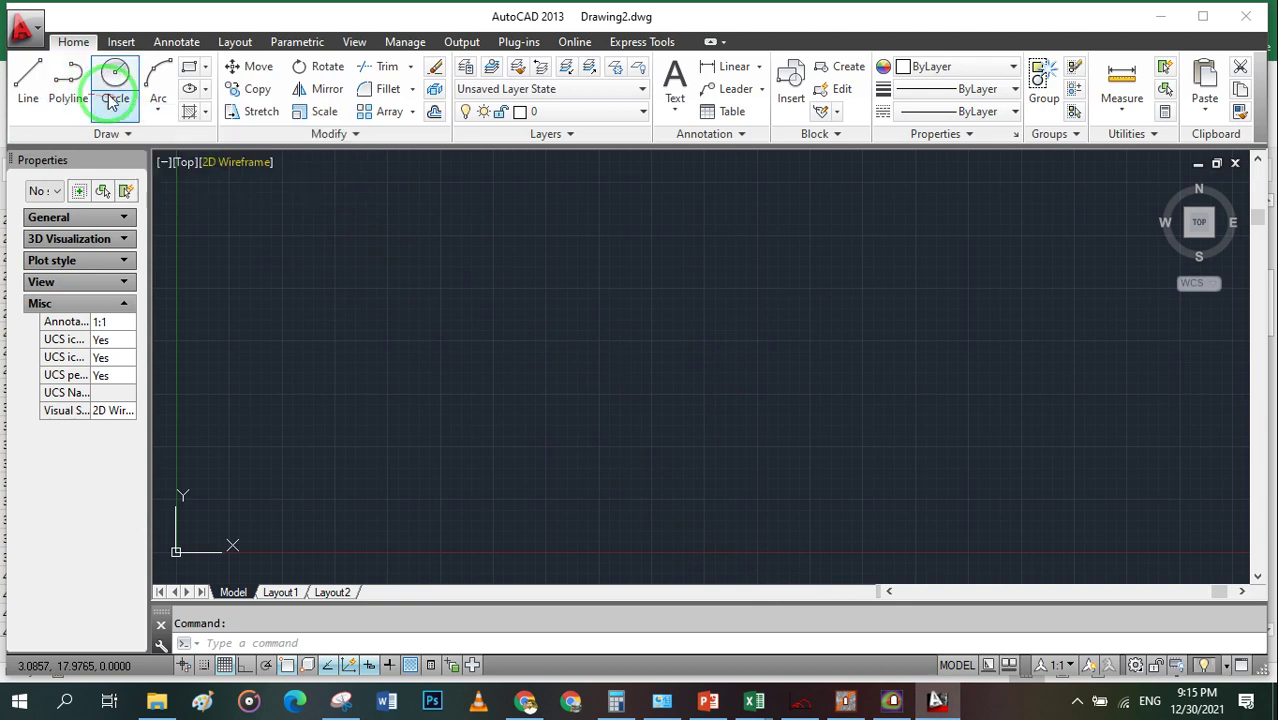
click(190, 72)
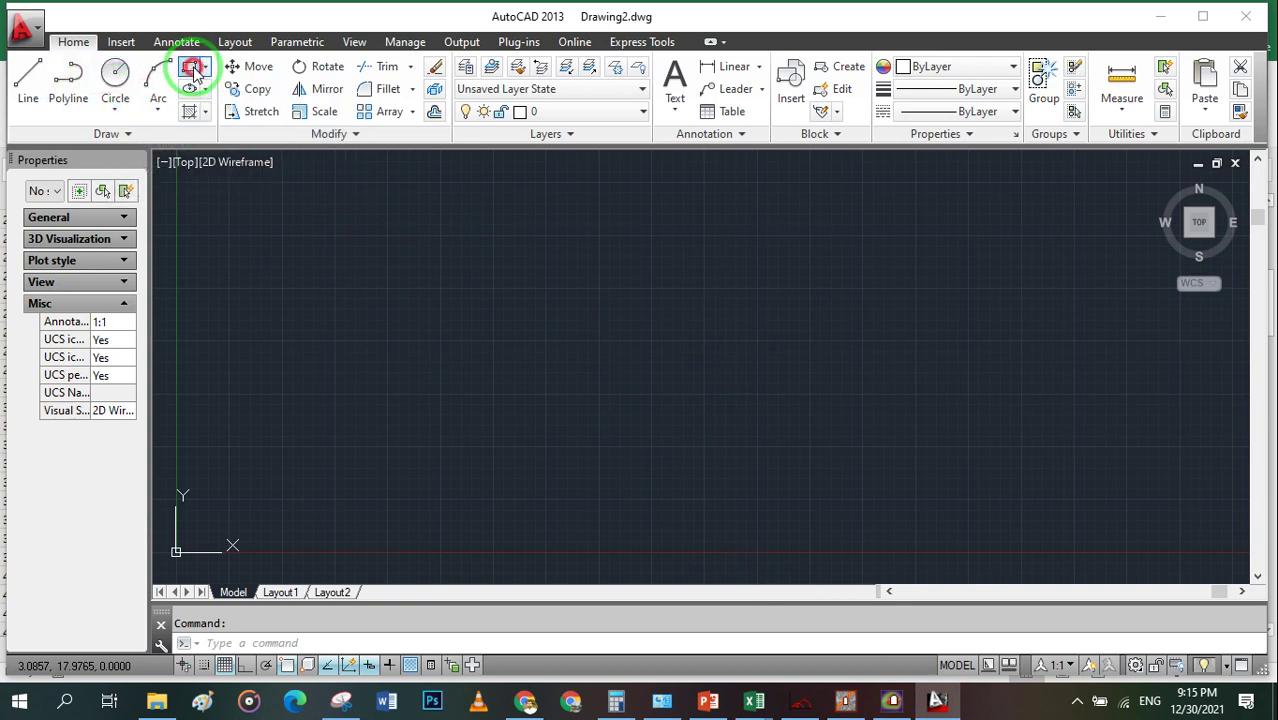
click(509, 295)
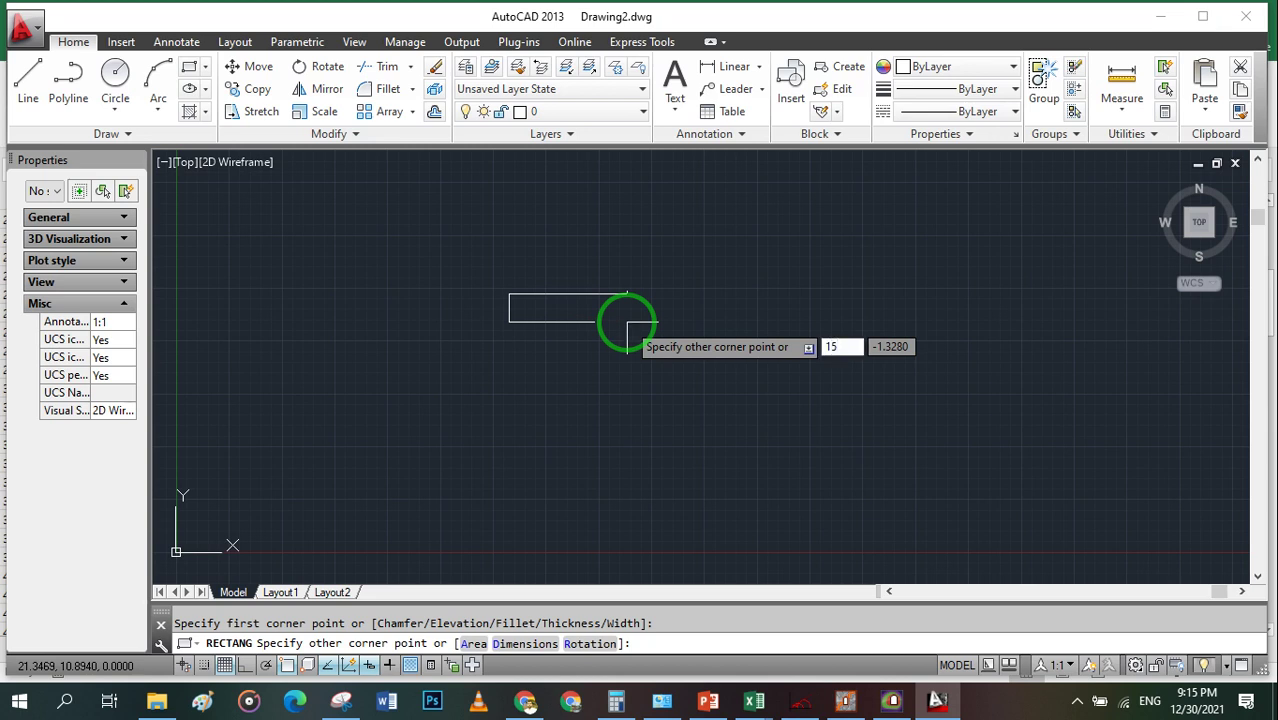
key(Tab)
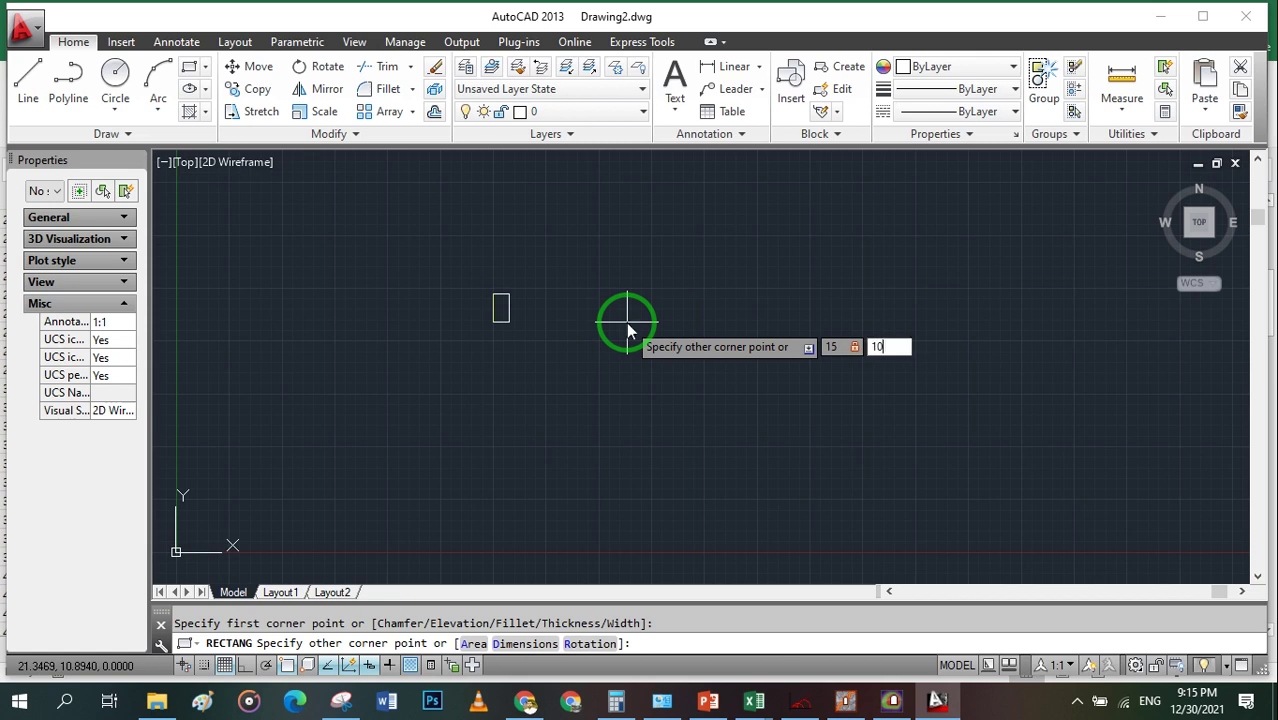
key(Return)
scroll(884, 320, up, 2)
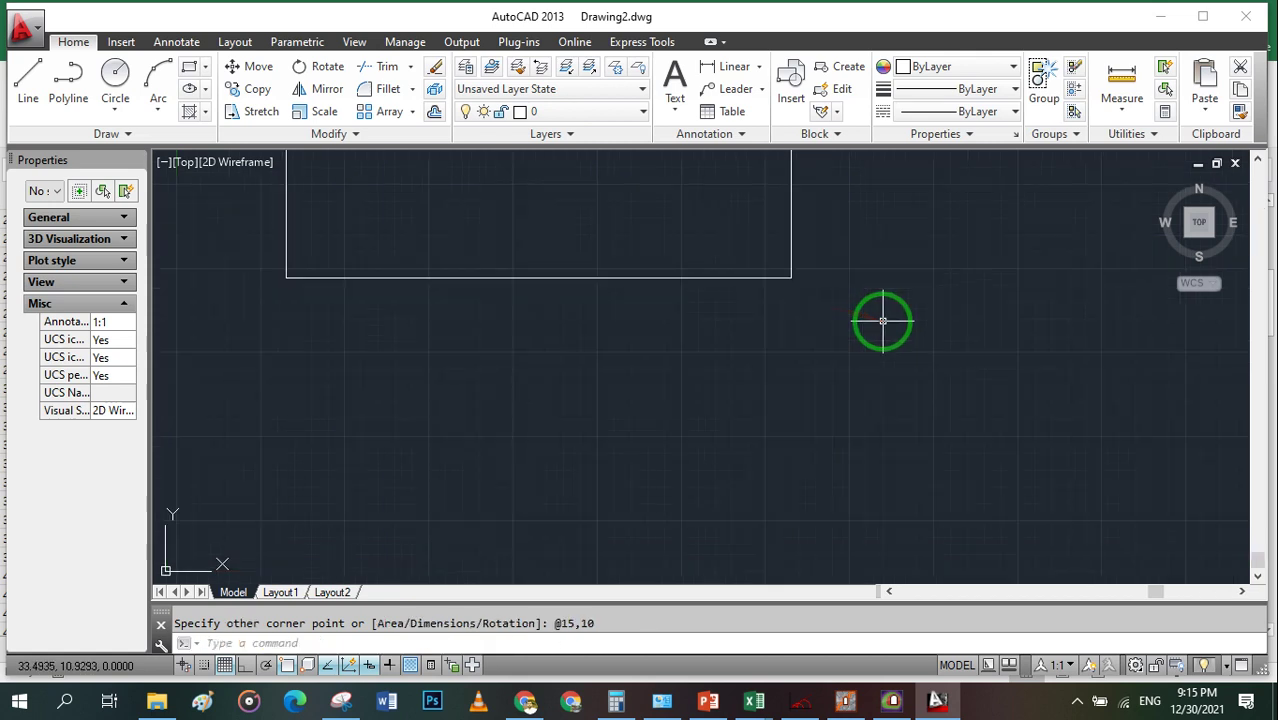
scroll(879, 330, down, 6)
scroll(858, 230, up, 4)
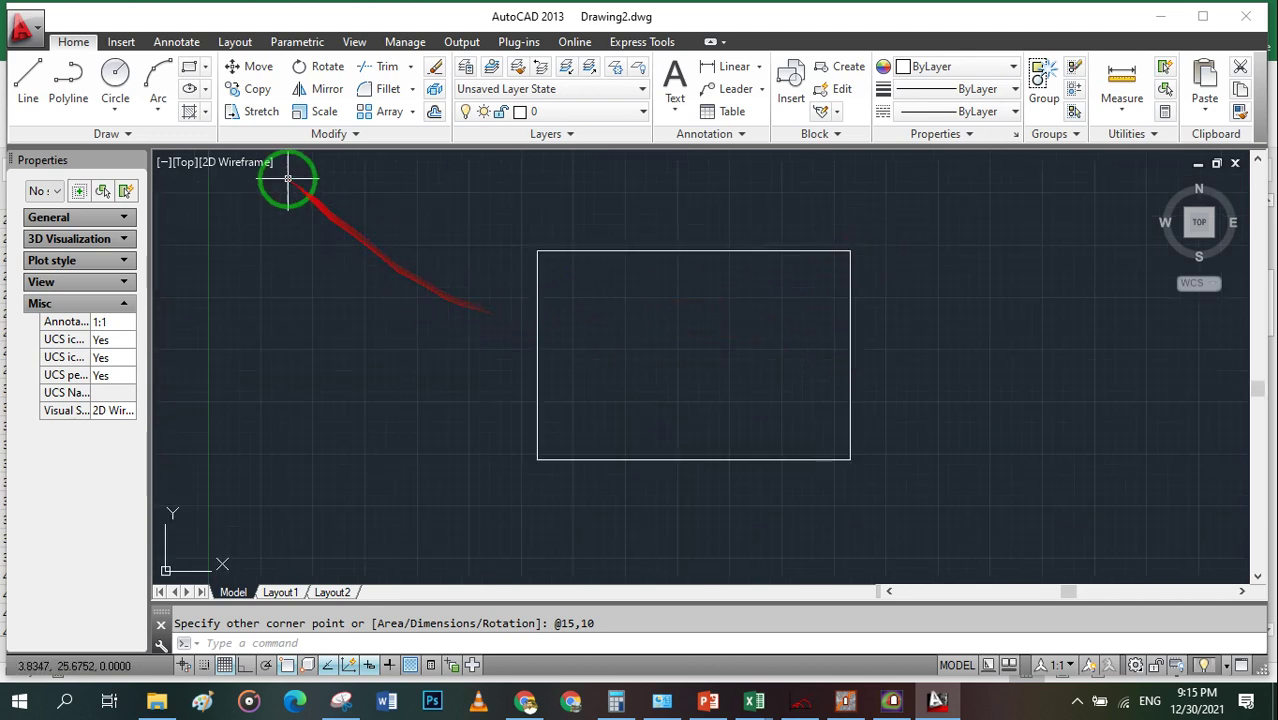
click(114, 74)
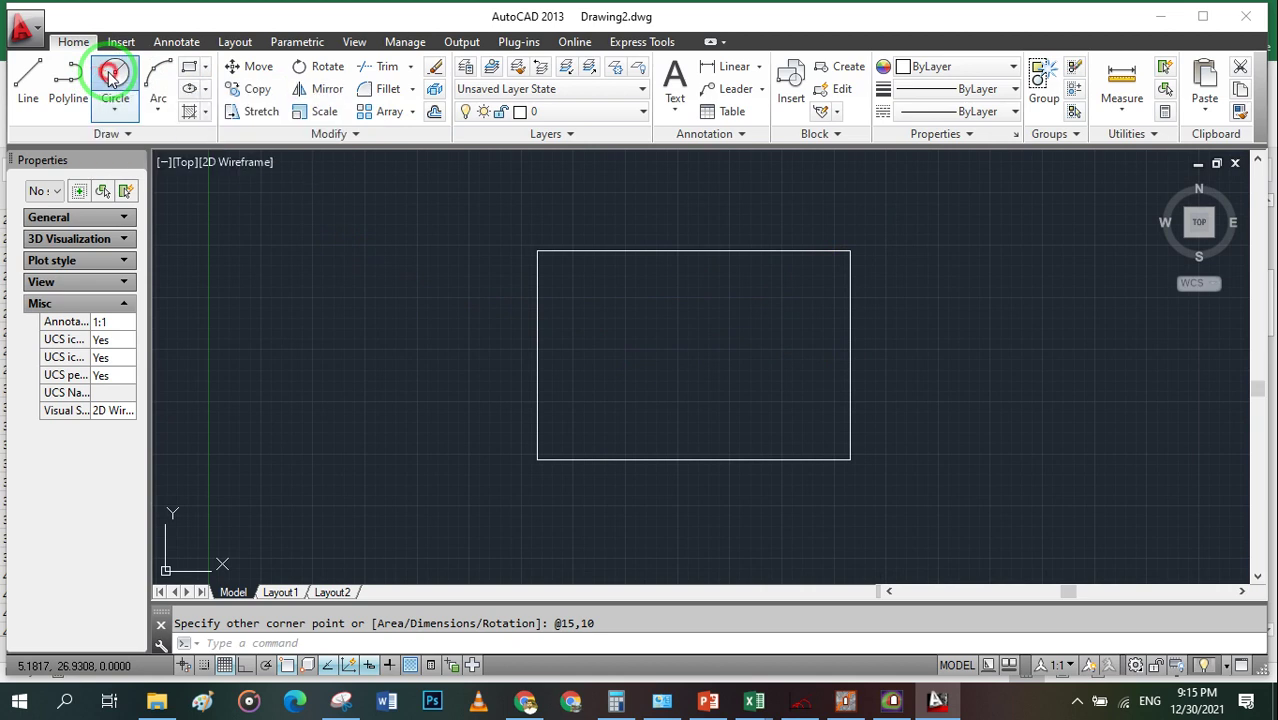
click(537, 250)
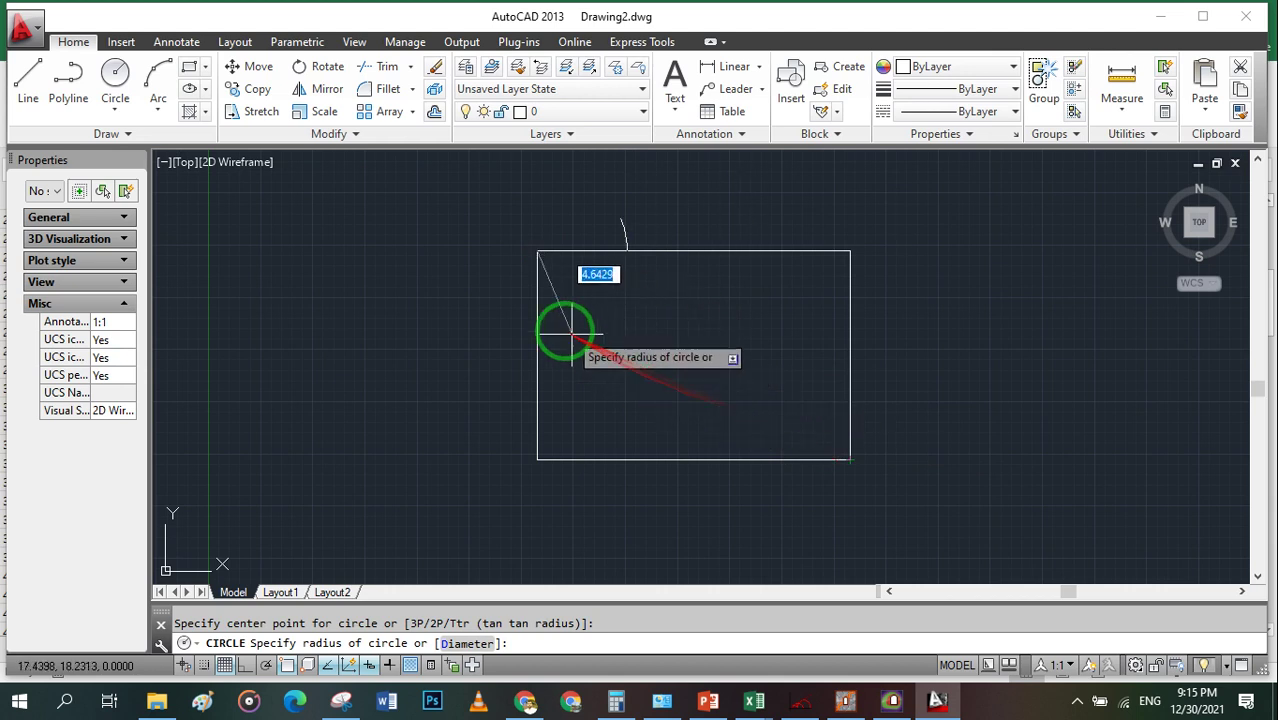
key(Escape)
Draw a 2-Point circle around the rectangle, using its upper-left and lower-right corners as the diameter endpoints
click(115, 100)
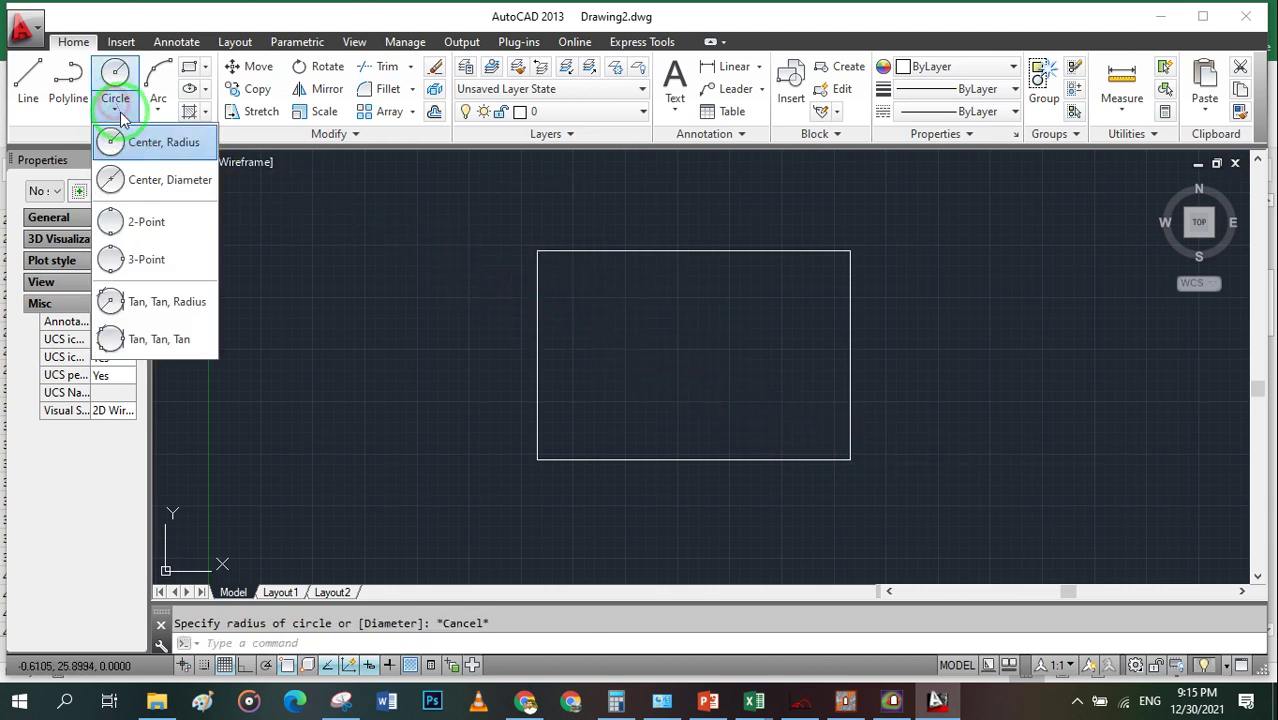
click(125, 220)
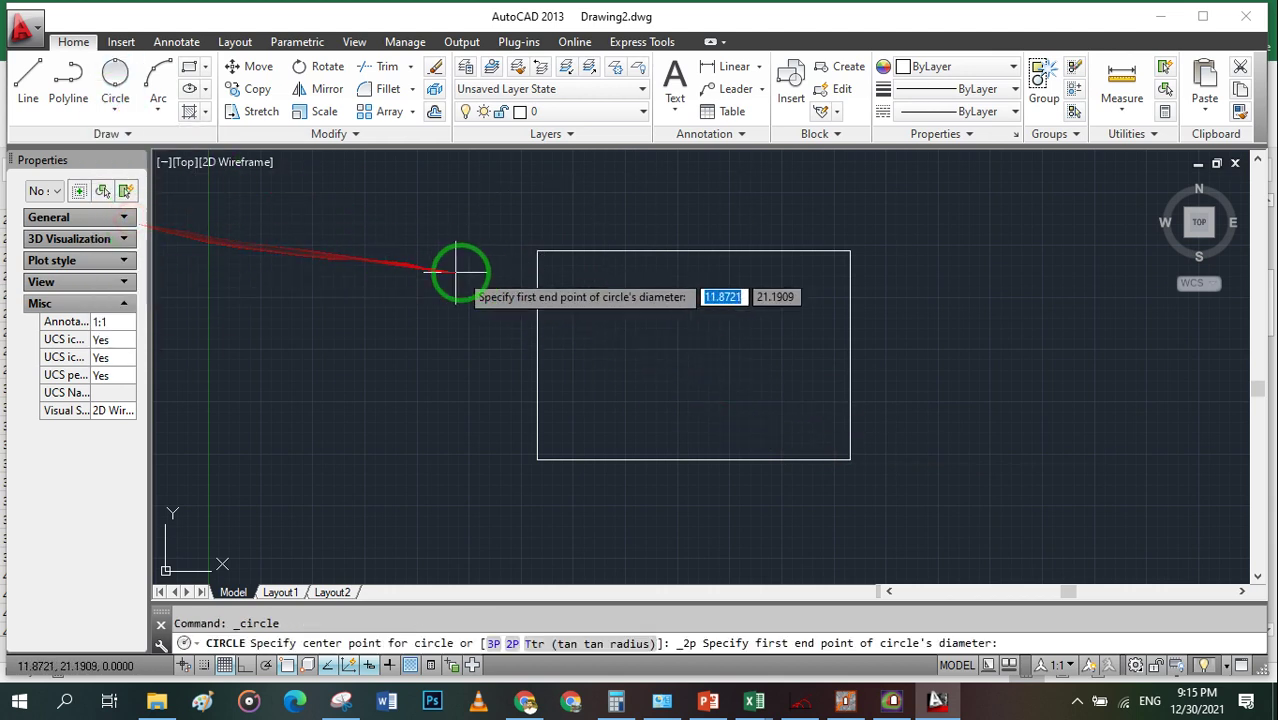
click(538, 252)
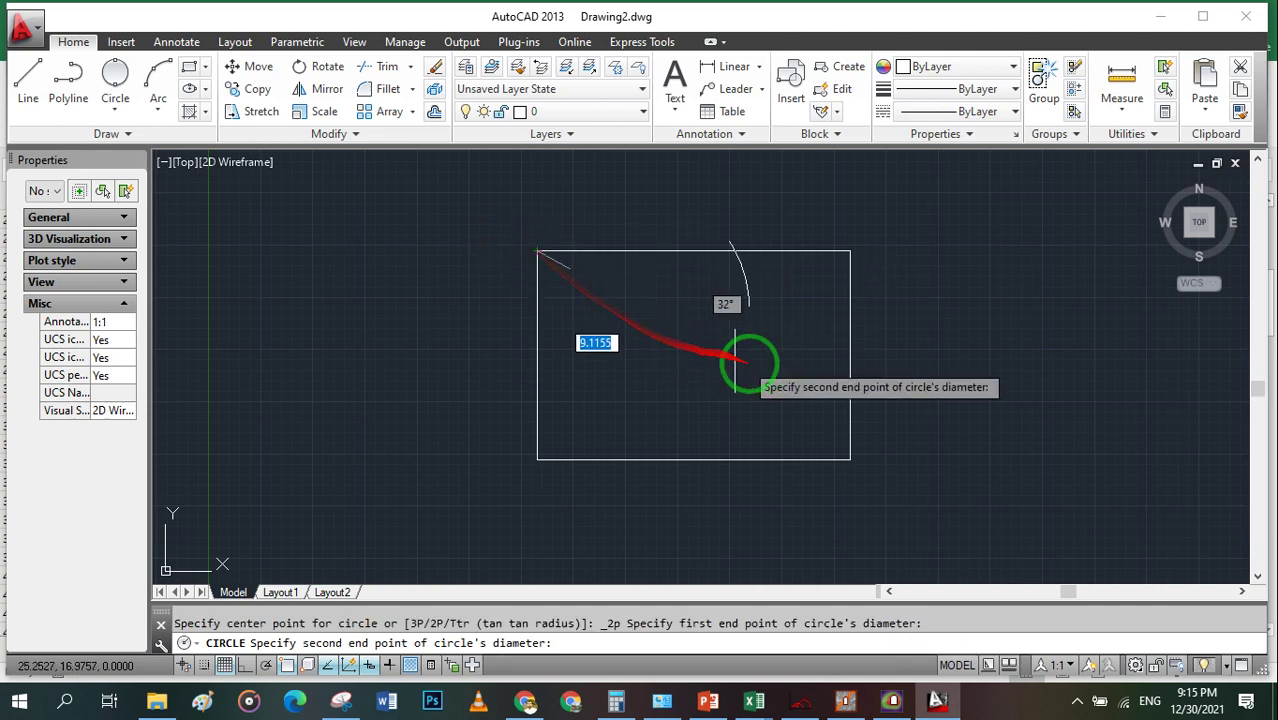
click(849, 460)
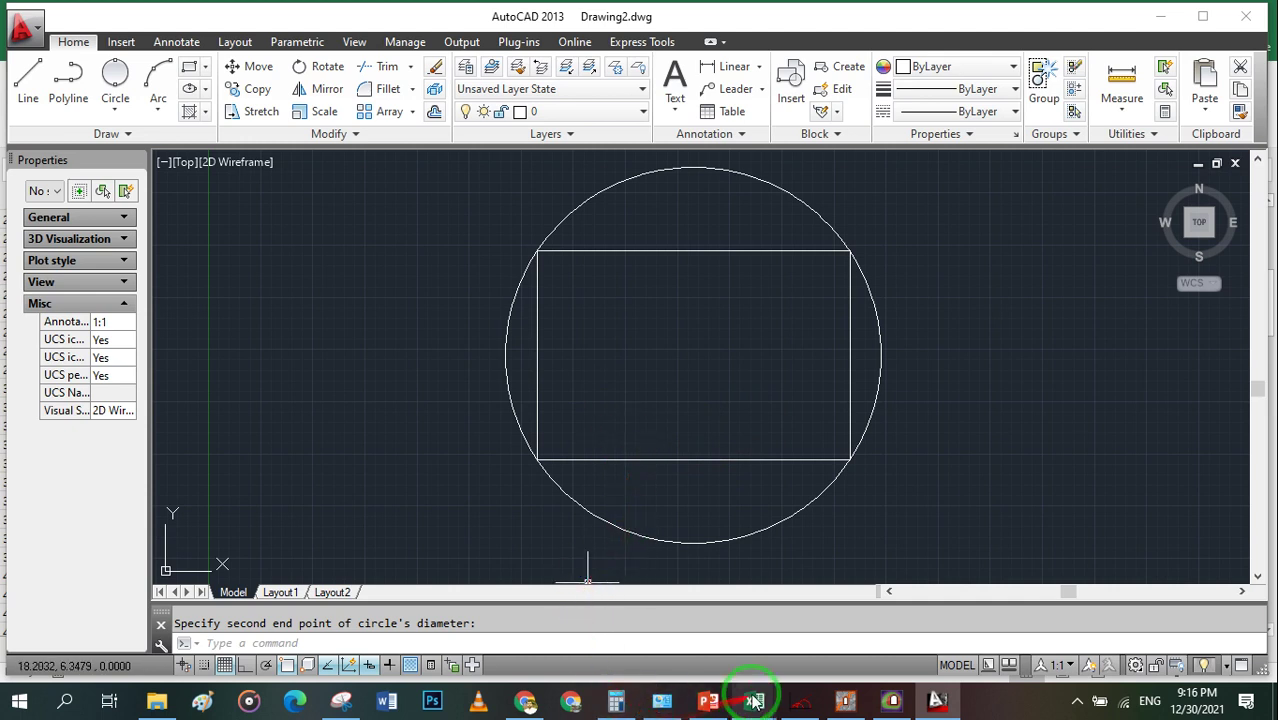
Switch to the design parameters.xlsx workbook in Excel and check the r3 radius entry
mouse_move(755, 701)
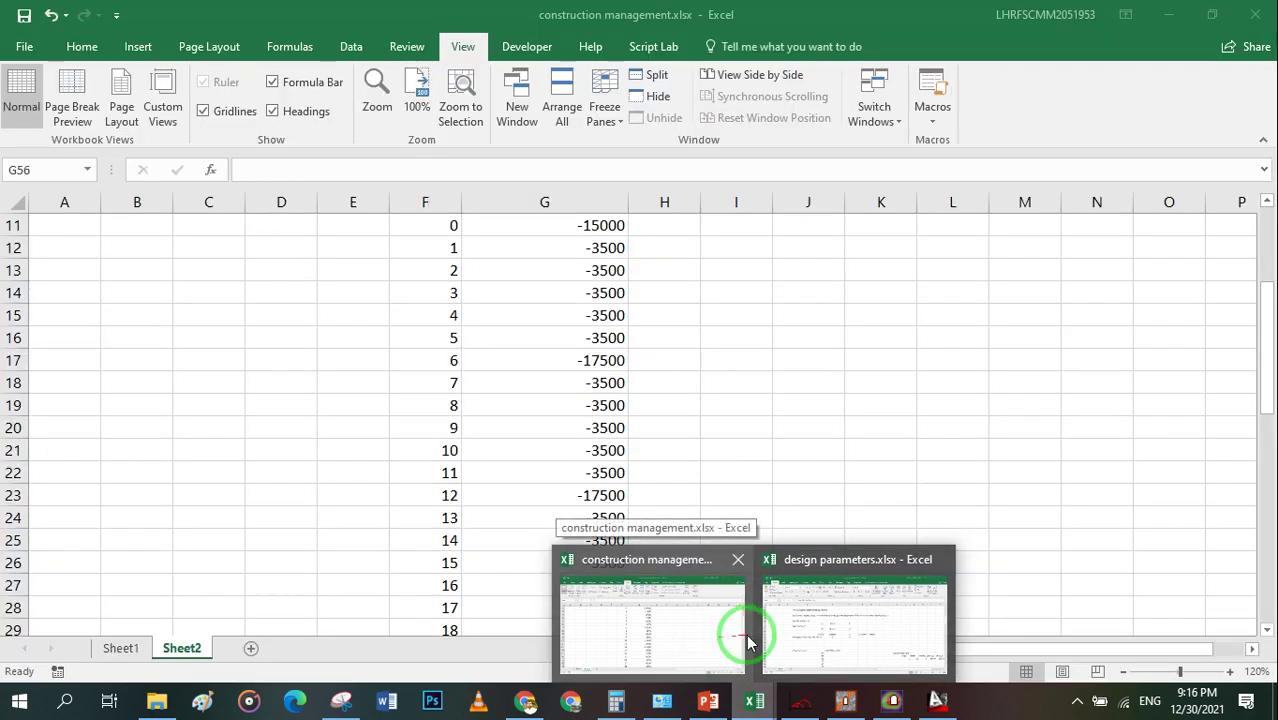
click(808, 628)
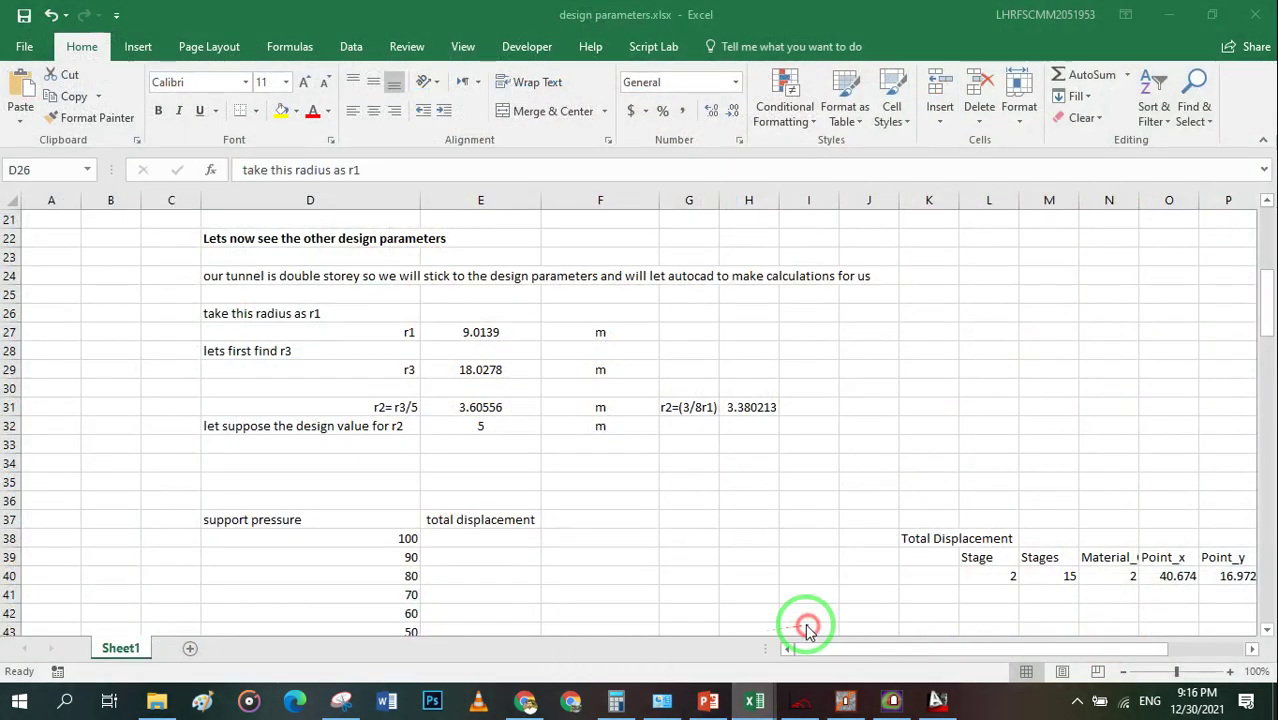
click(398, 386)
click(393, 367)
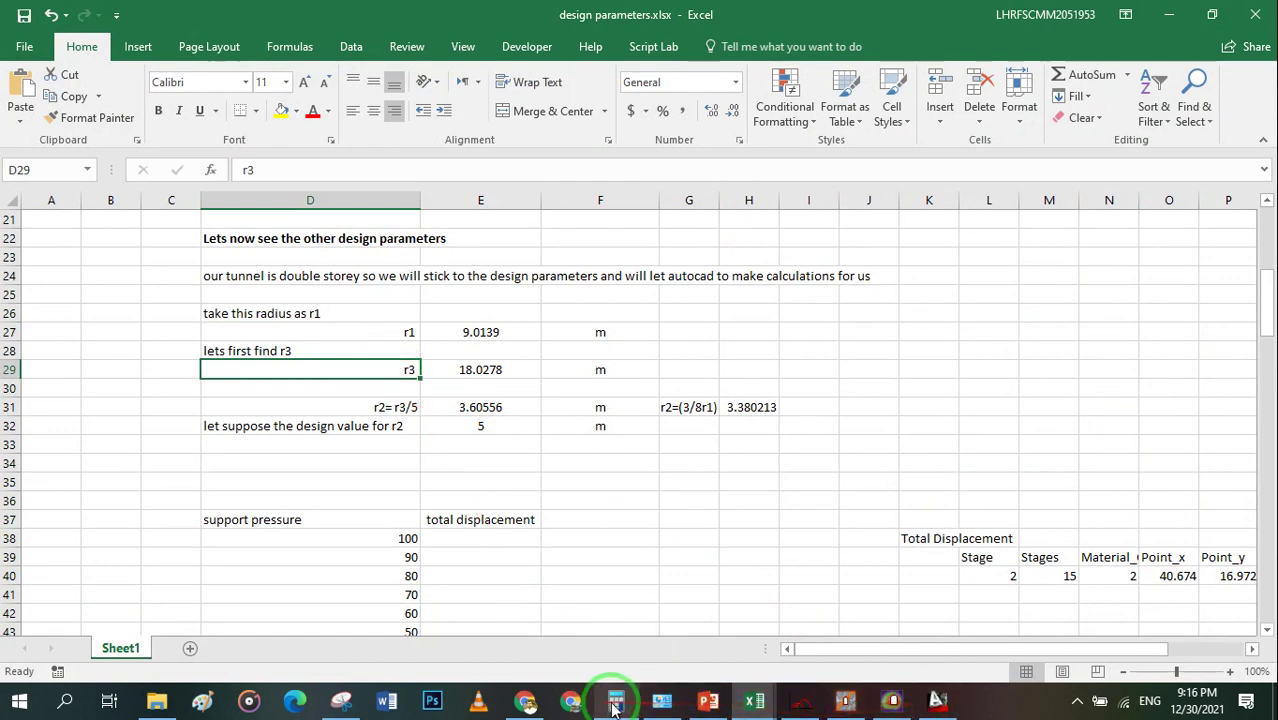
Switch to the Tunnelling_Intro.pdf in Chrome and examine the mouth profile's radius ratio rule, formulas and geometry figures on pages 5 and 6
click(527, 700)
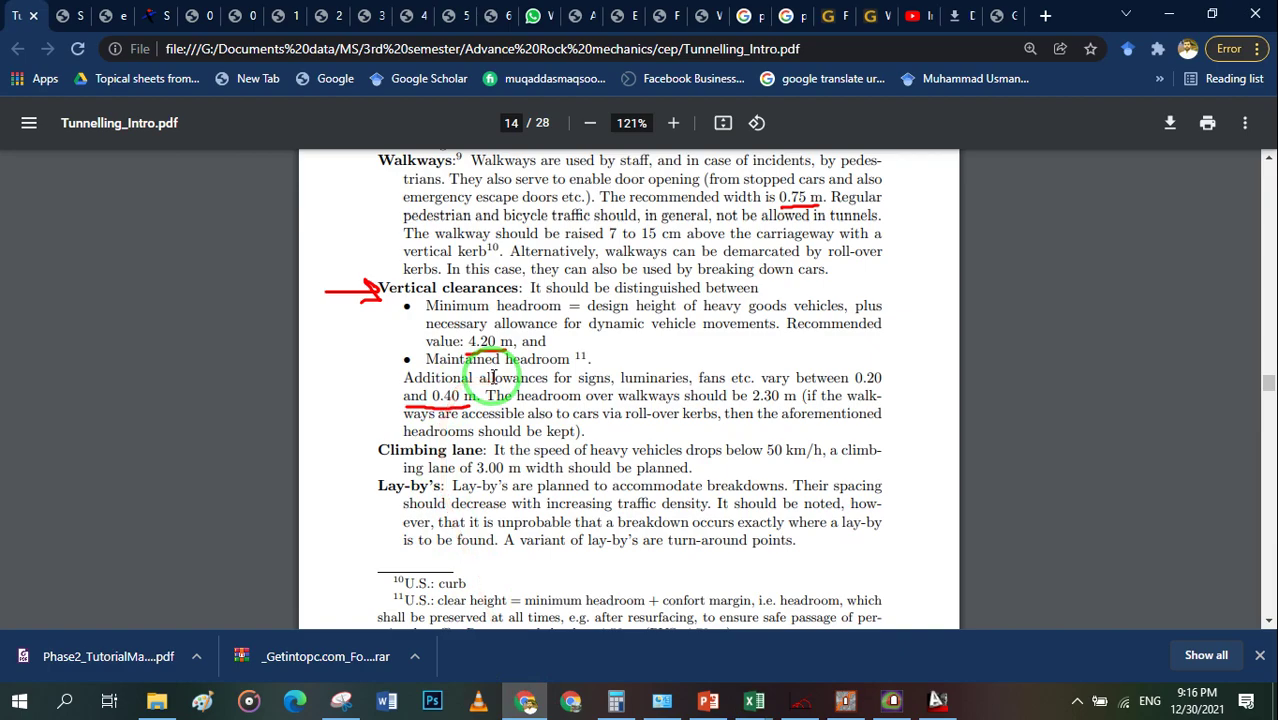
scroll(493, 378, up, 20)
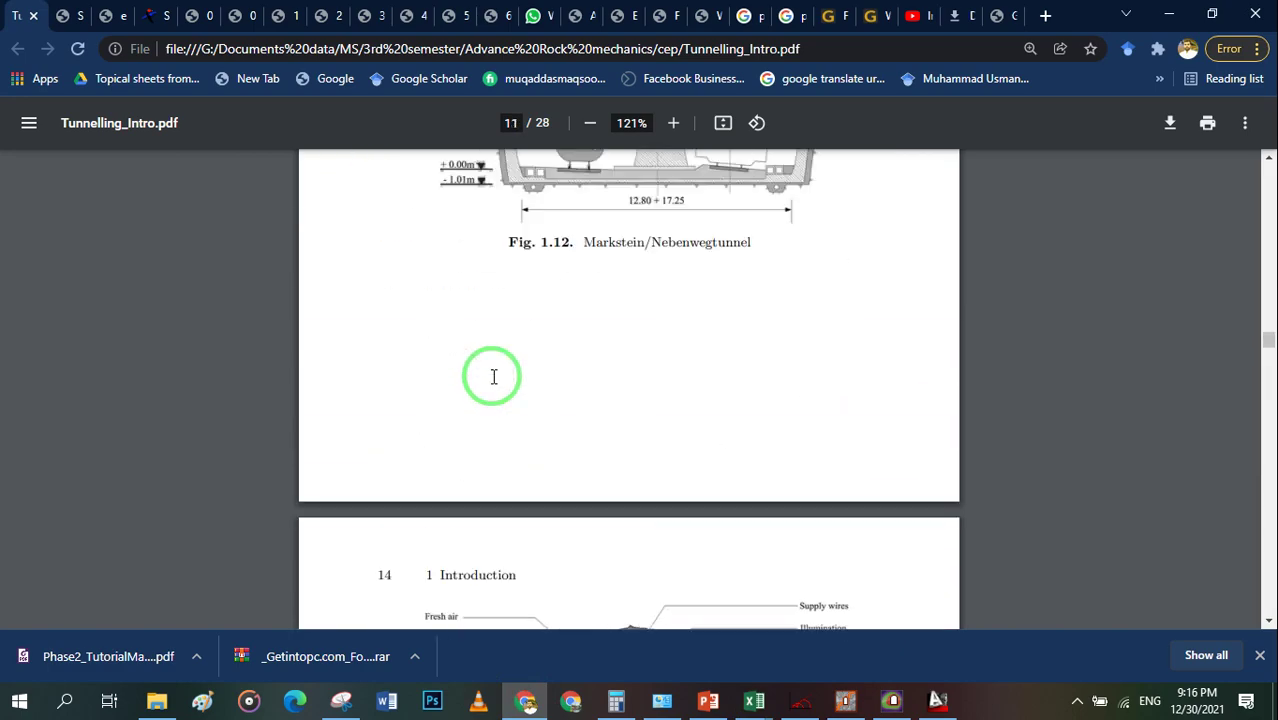
scroll(493, 376, up, 20)
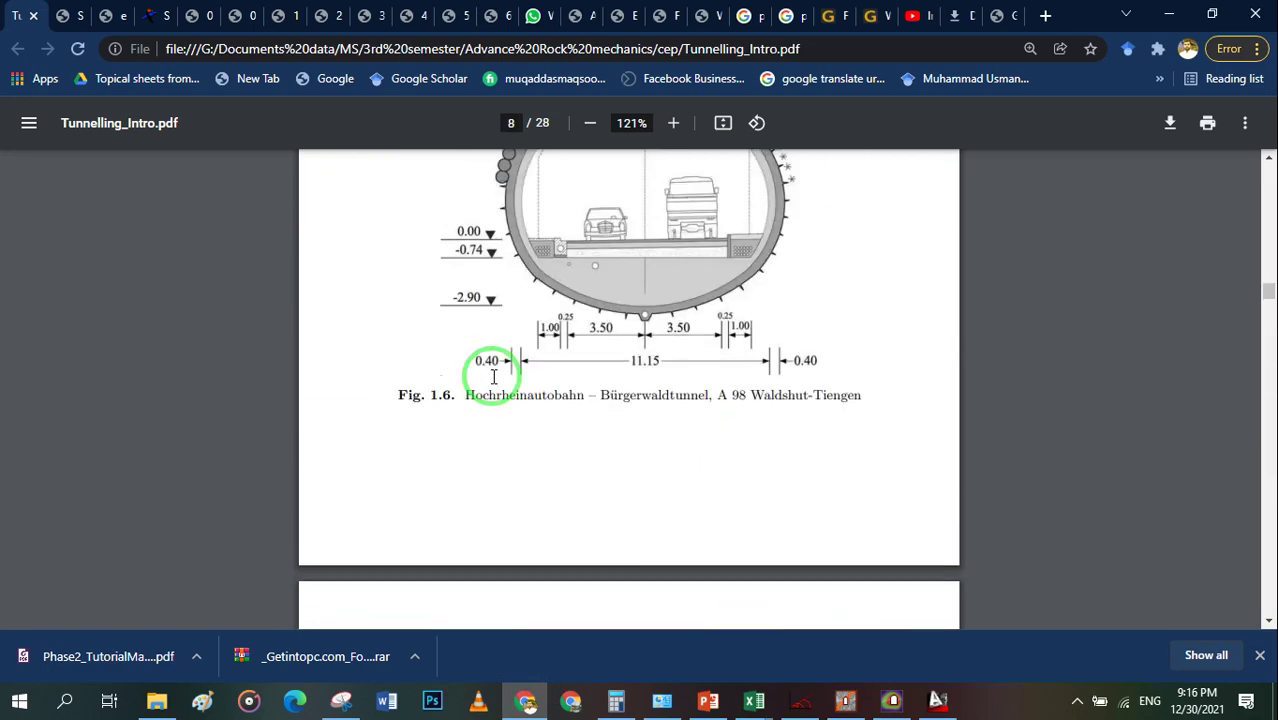
scroll(493, 376, up, 20)
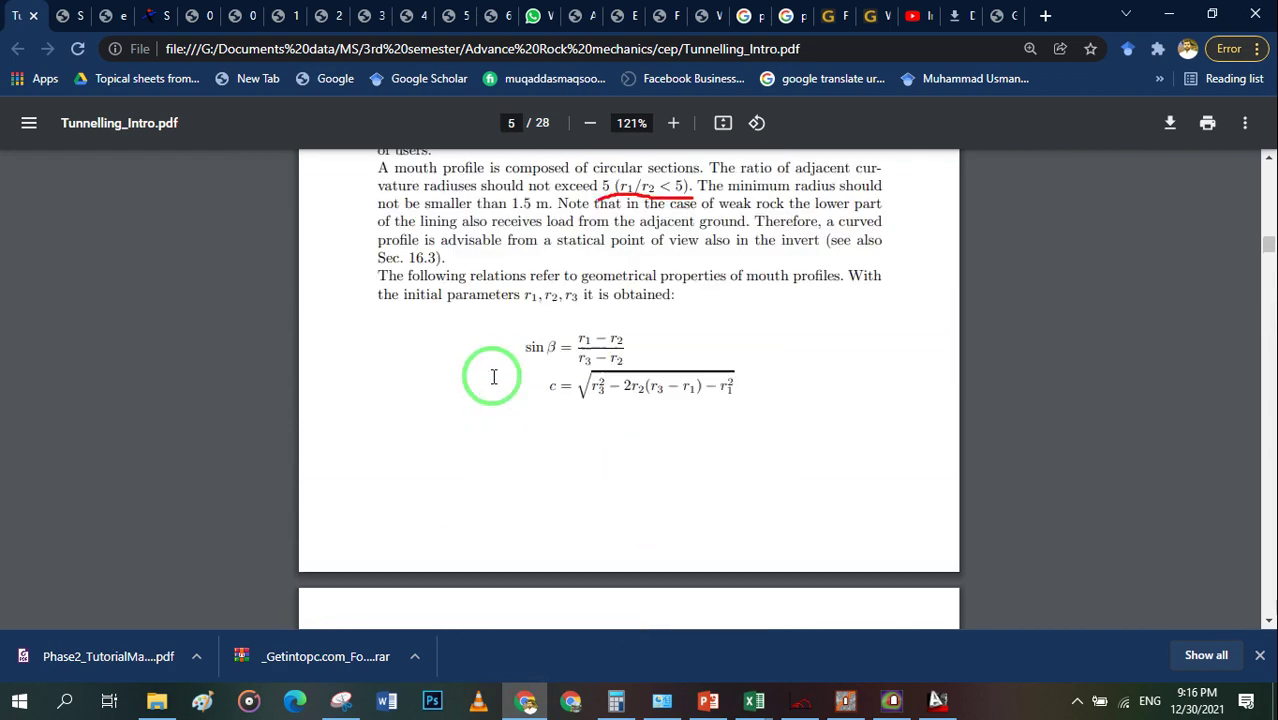
scroll(493, 376, up, 1)
drag(537, 313, 522, 325)
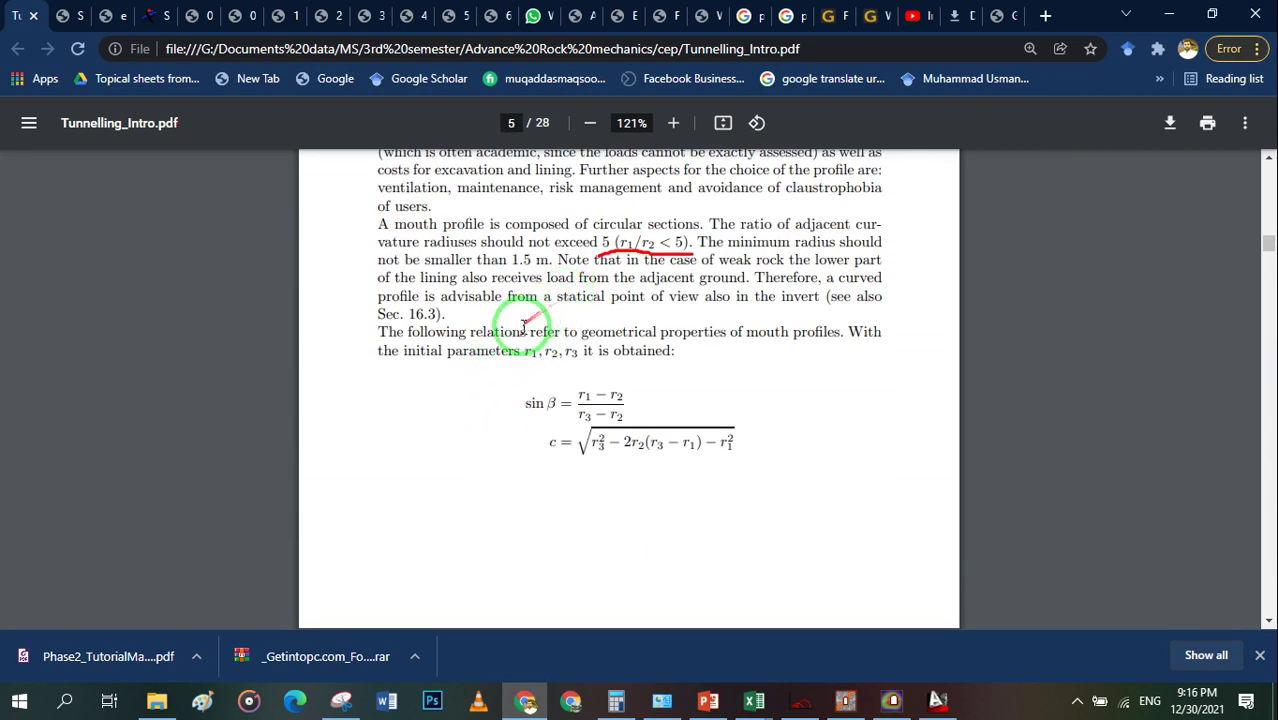
scroll(522, 325, down, 5)
mouse_move(645, 228)
mouse_down()
mouse_move(560, 455)
mouse_move(496, 427)
mouse_move(549, 502)
mouse_move(503, 507)
mouse_up()
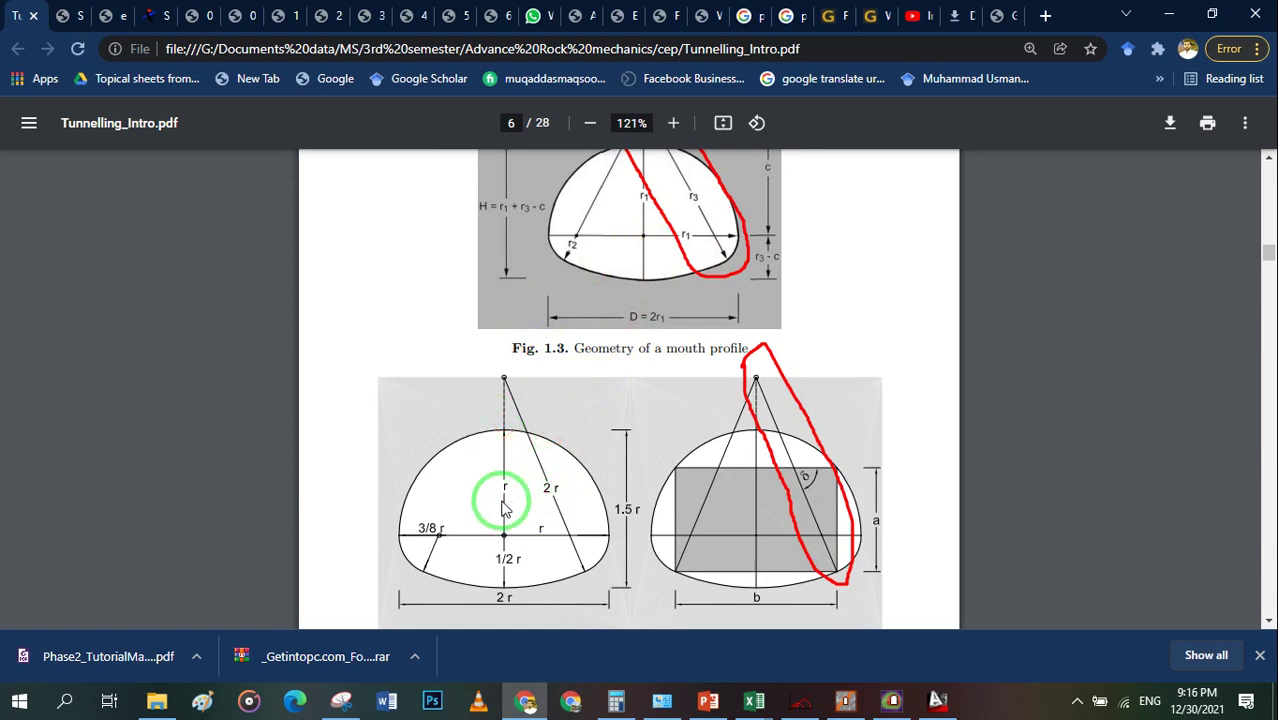
drag(503, 507, 543, 562)
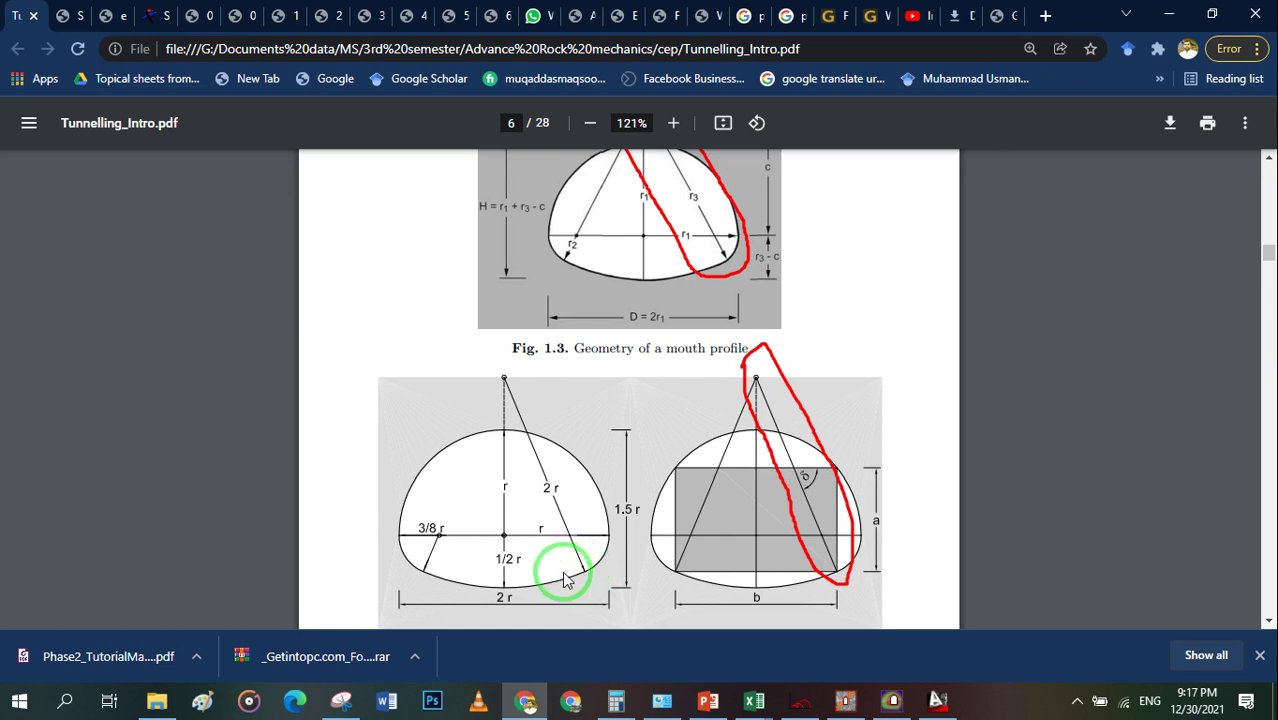
click(935, 702)
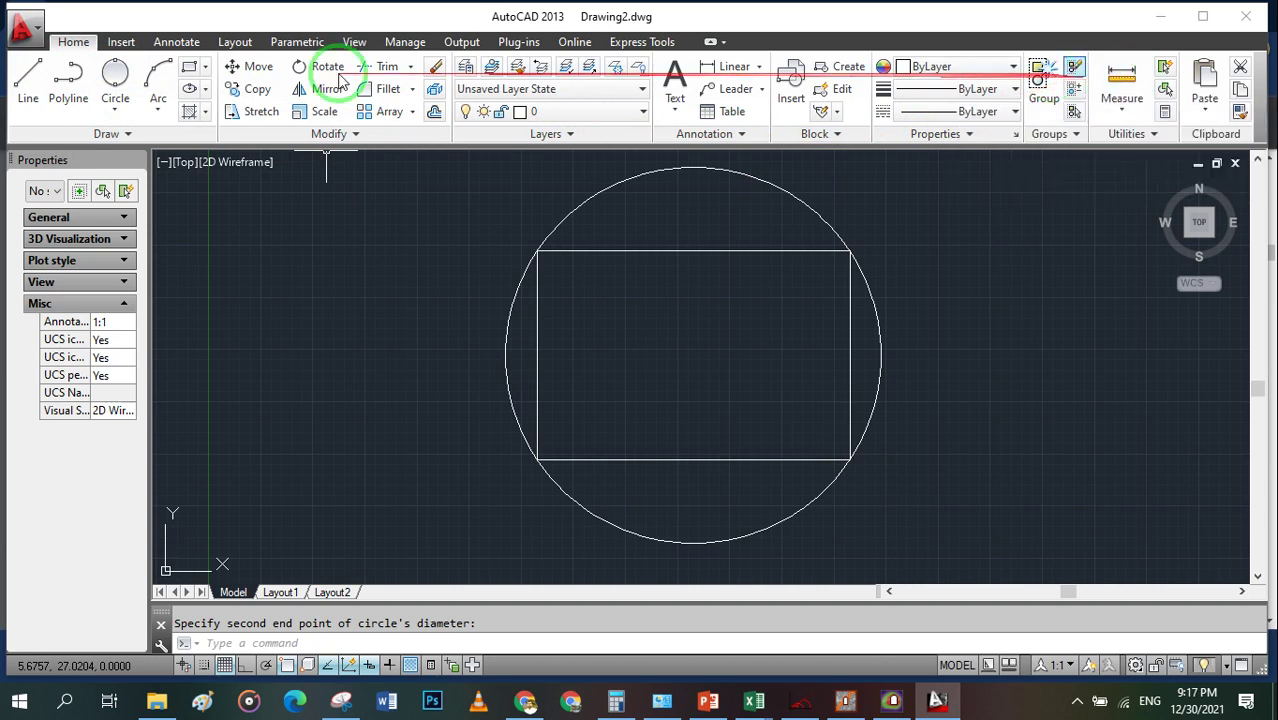
click(28, 78)
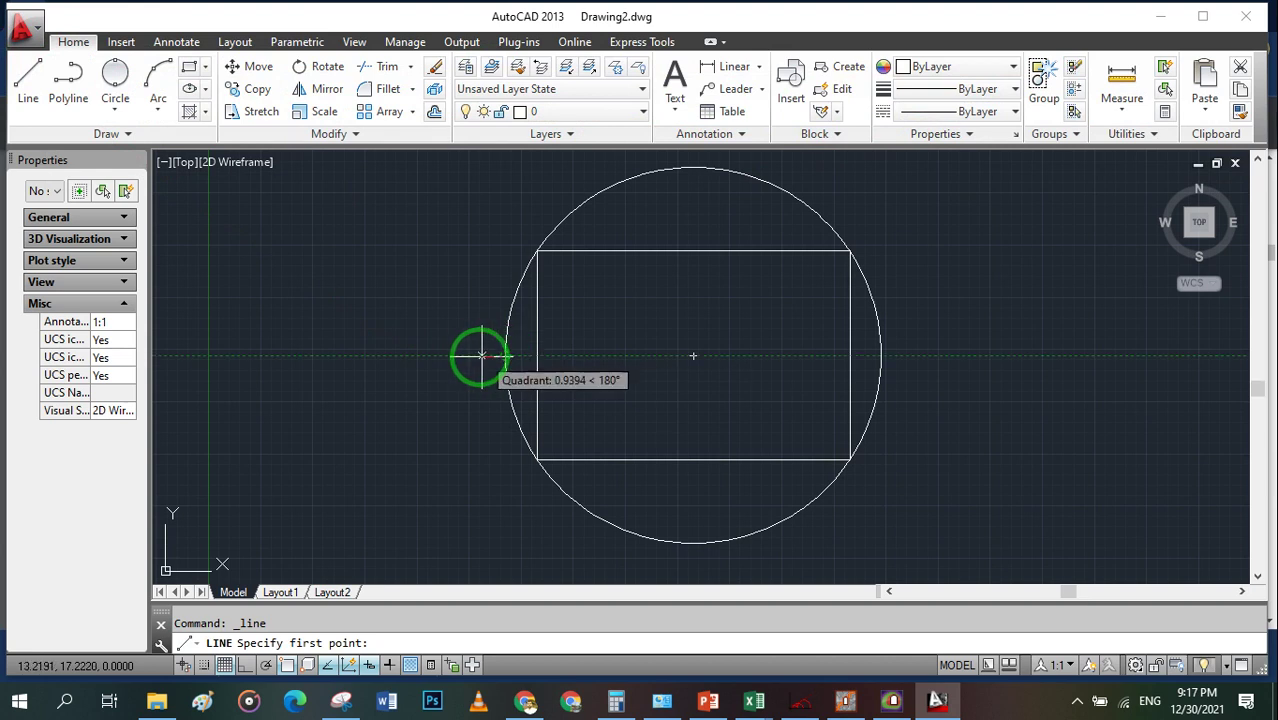
key(Escape)
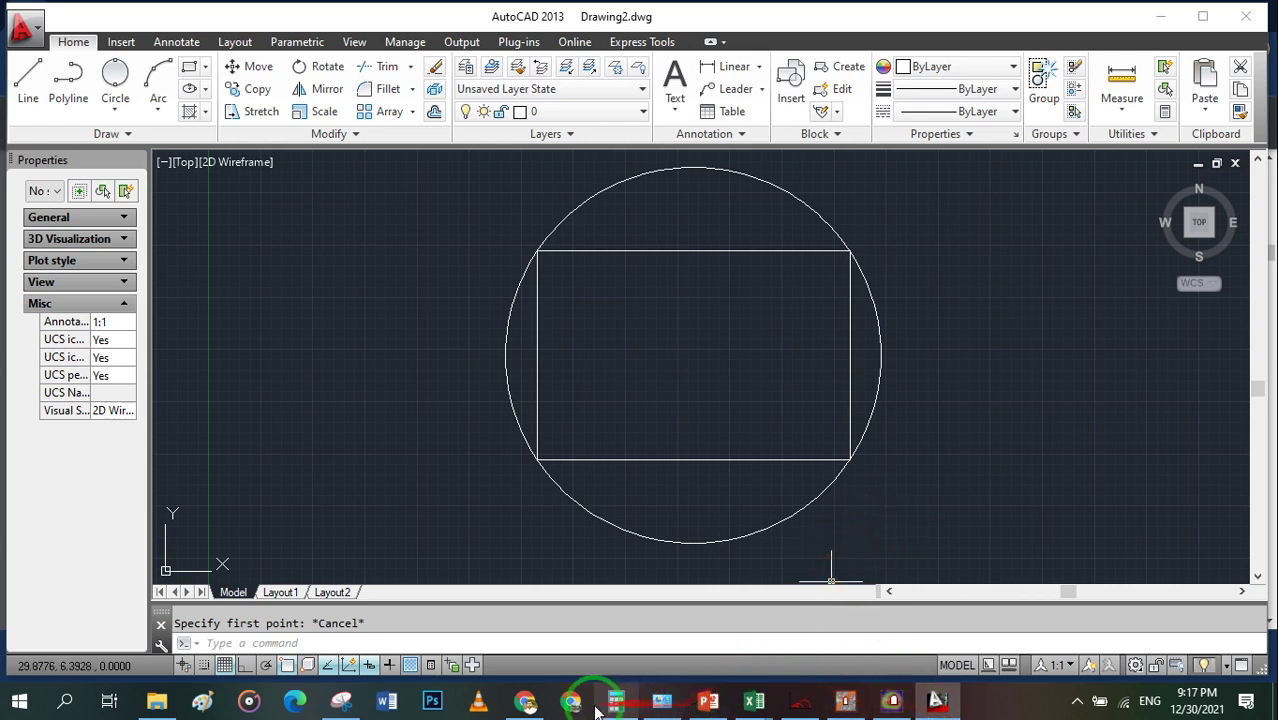
Switch to the PDF in Chrome and check the mouth profile's radius proportions in the figure below Fig. 1.3
click(526, 698)
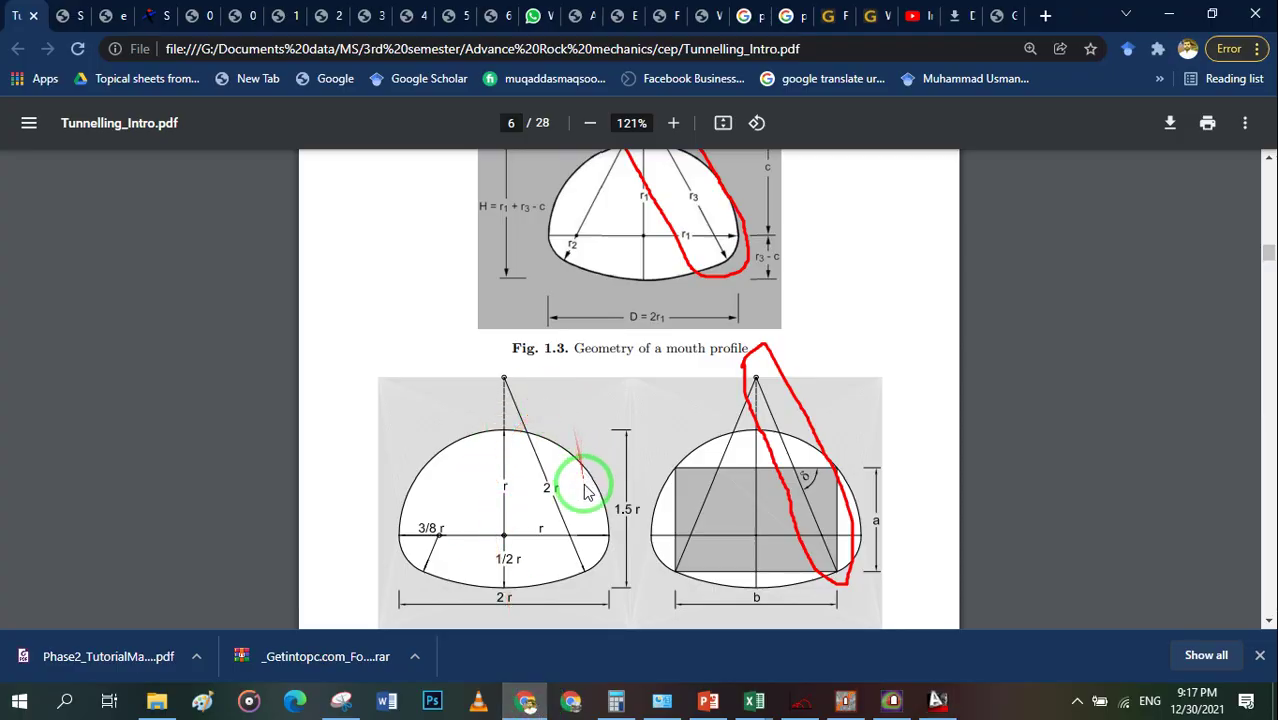